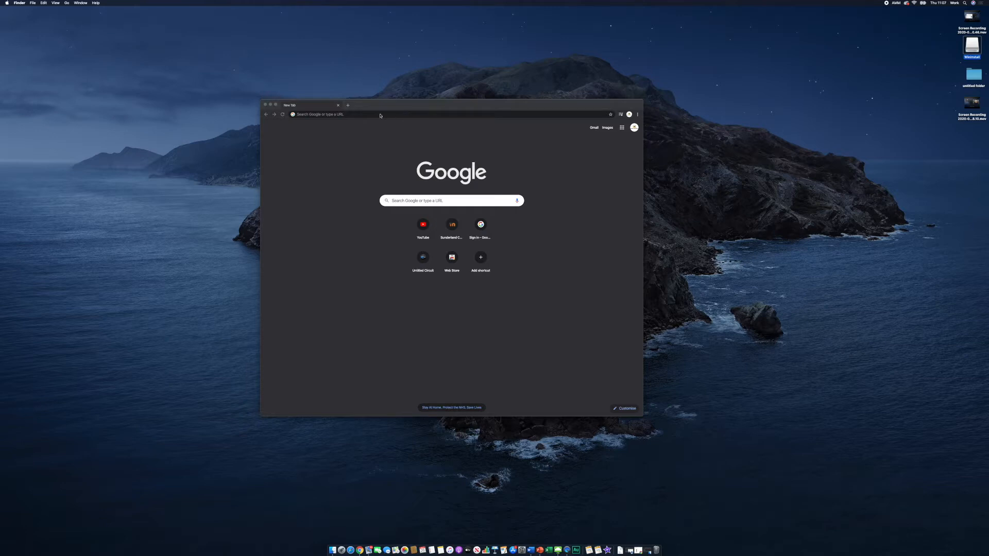
pyautogui.moveTo(381, 107); pyautogui.dragTo(343, 81)
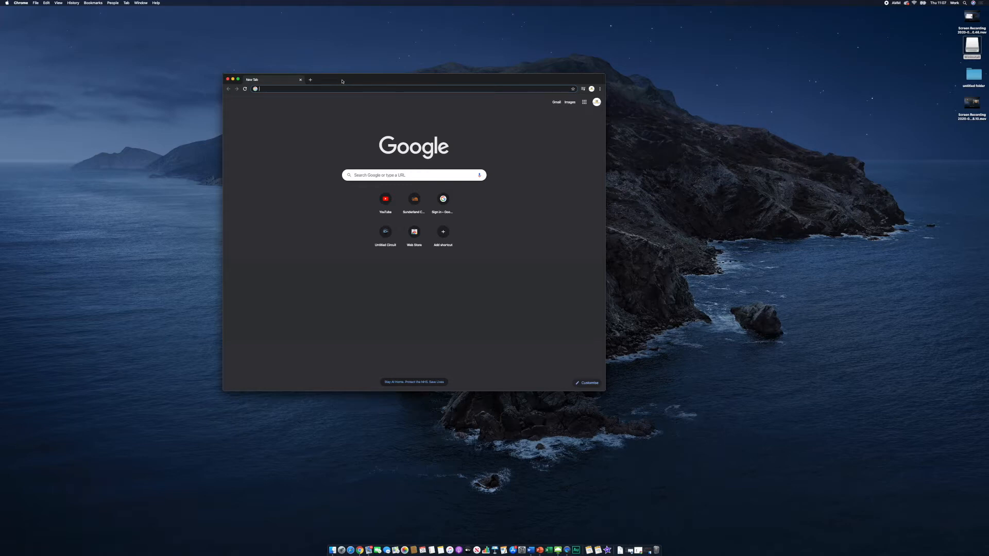
pyautogui.write('https')
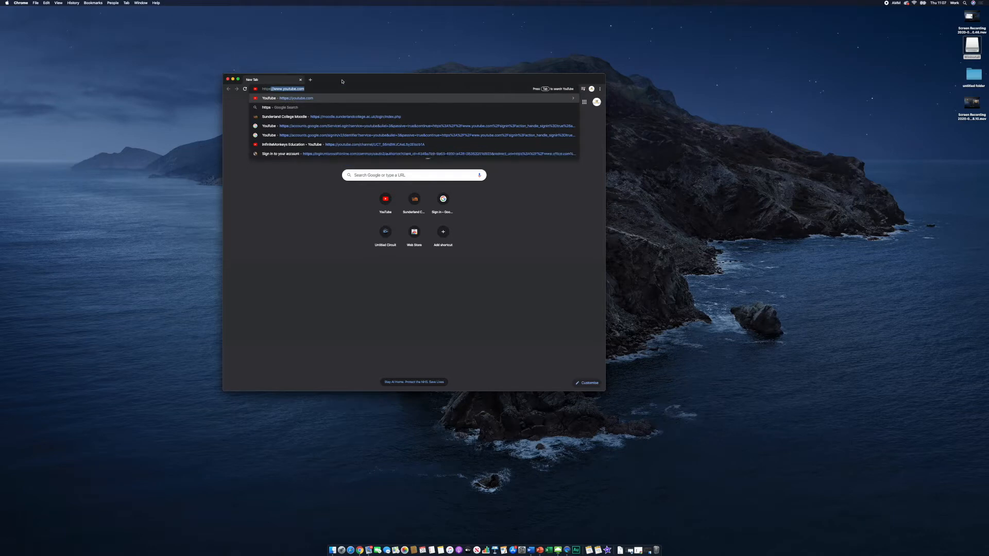
pyautogui.write('://prezi.com')
pyautogui.press('Return')
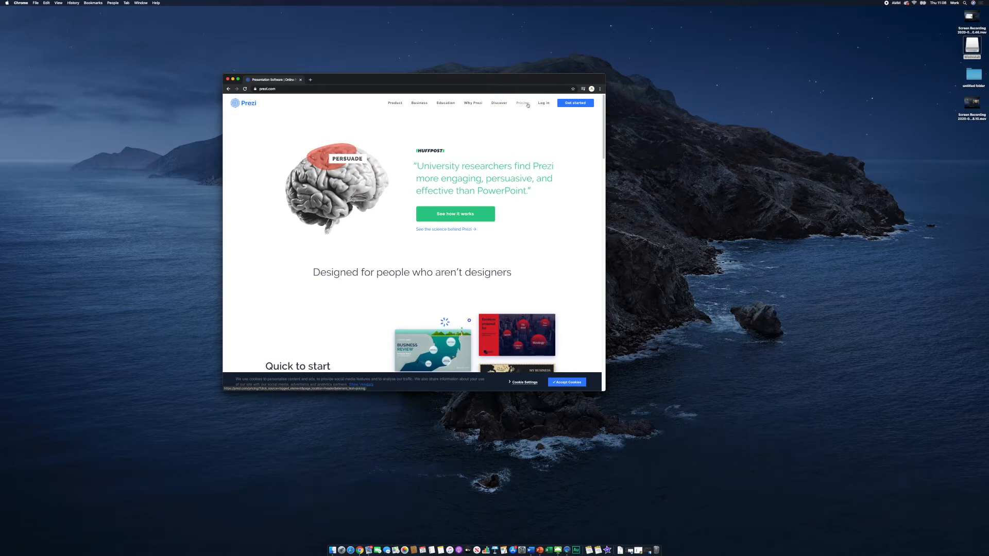
# Step: Log in to Prezi with Google, choosing the second listed account and allowing Prezi access
pyautogui.click(541, 107)
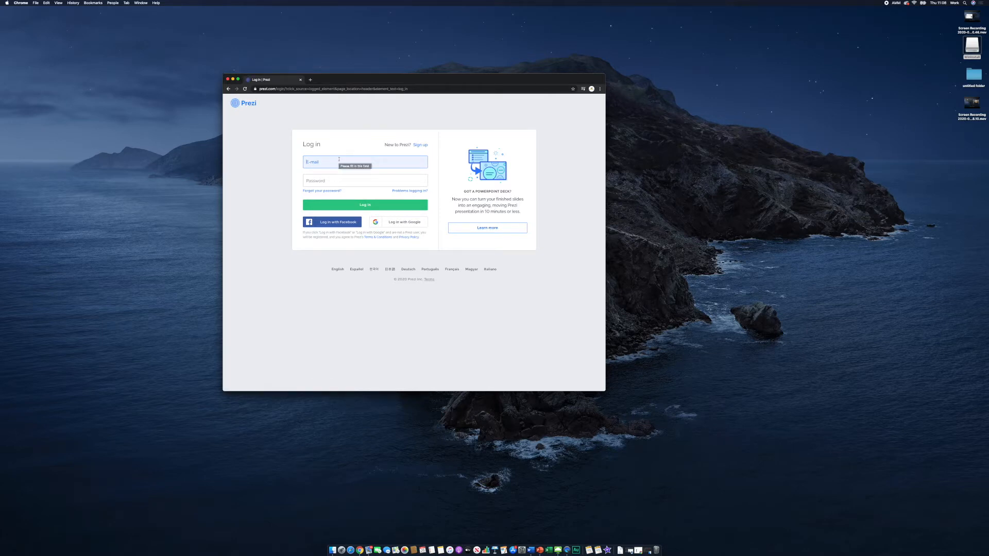
pyautogui.write('christopher')
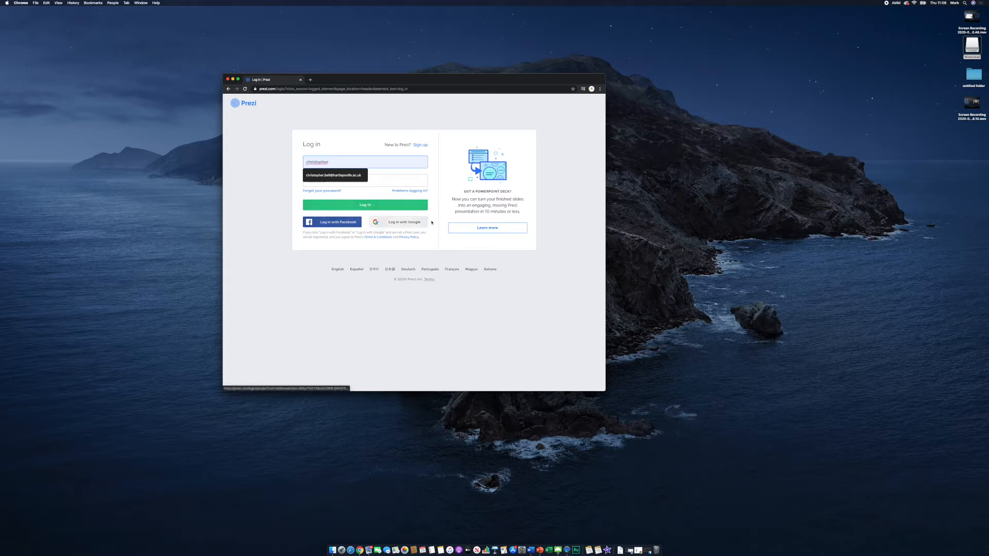
pyautogui.click(389, 225)
pyautogui.click(387, 225)
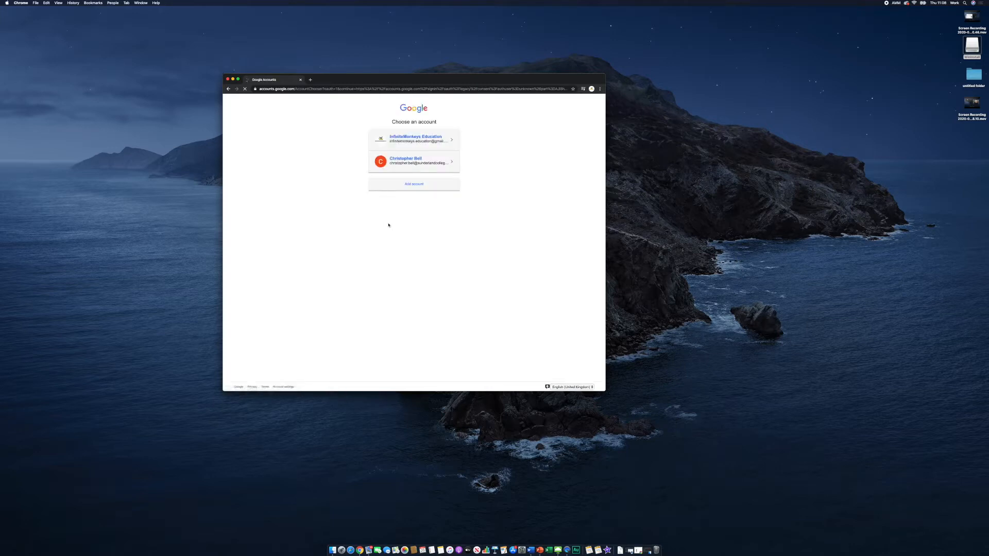
pyautogui.click(397, 186)
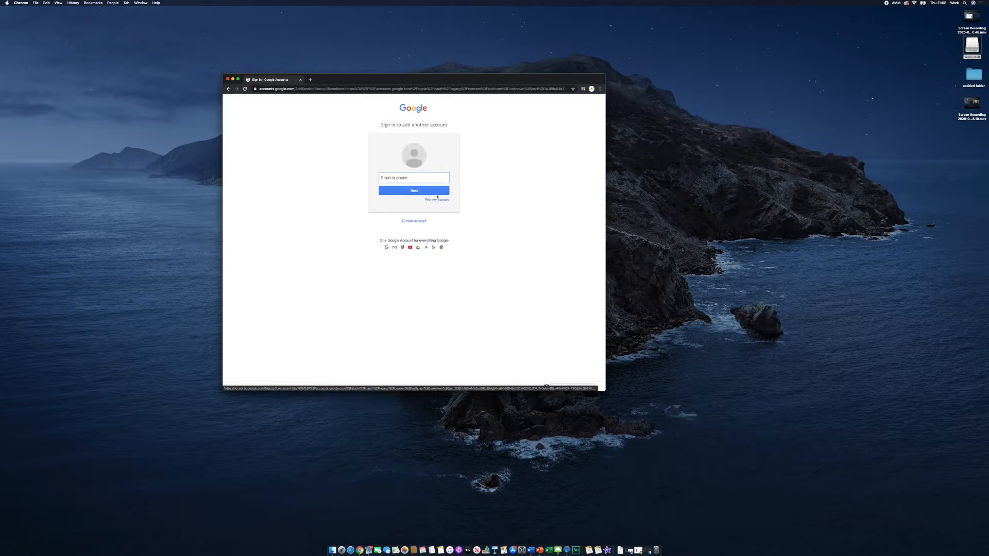
pyautogui.click(228, 89)
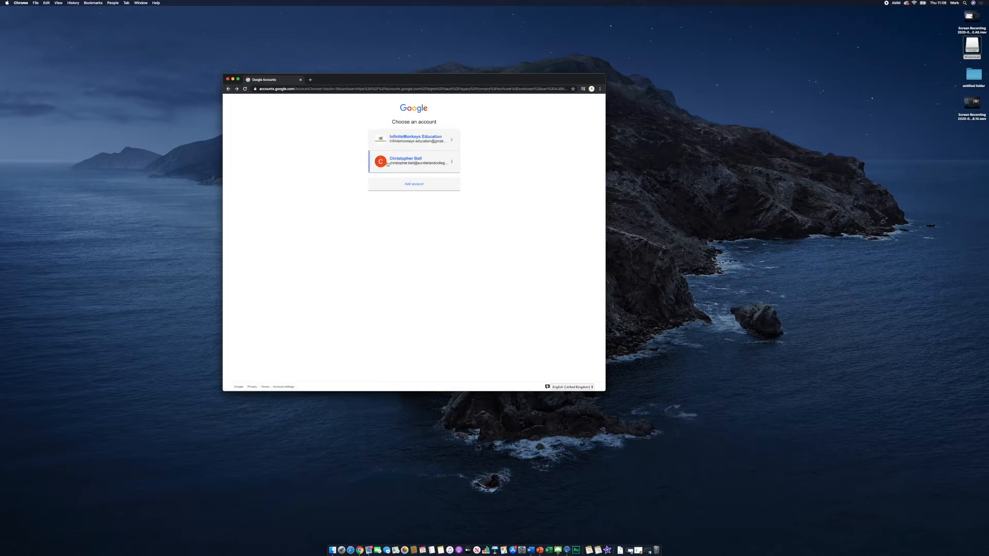
pyautogui.click(387, 164)
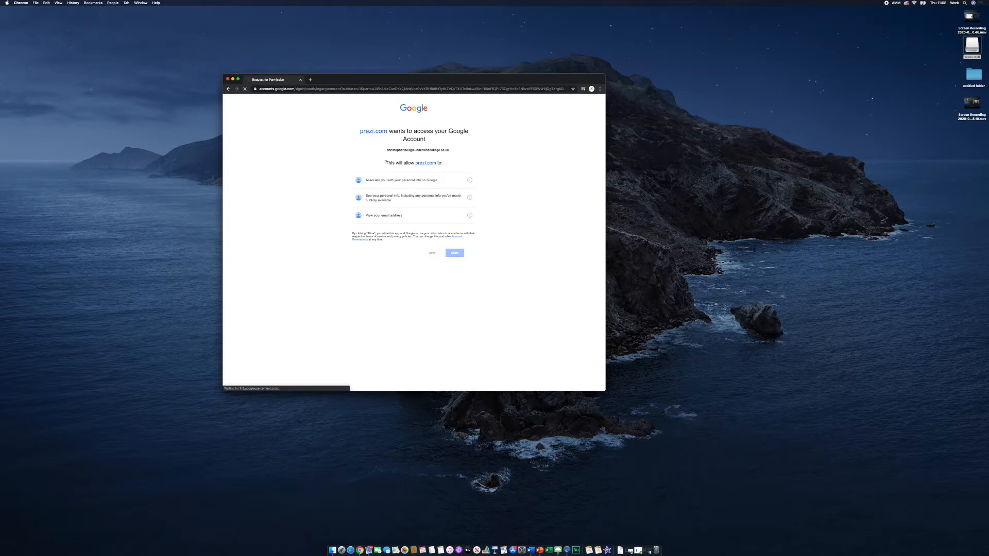
pyautogui.click(452, 254)
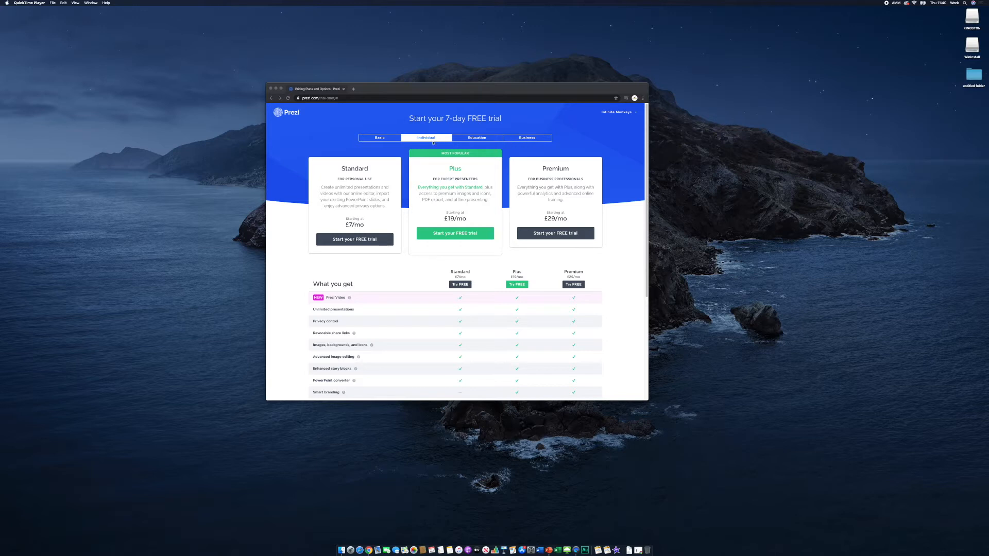
# Step: Continue on the free Basic plan as an Education, College or University user, skipping ahead
pyautogui.click(388, 139)
pyautogui.click(386, 138)
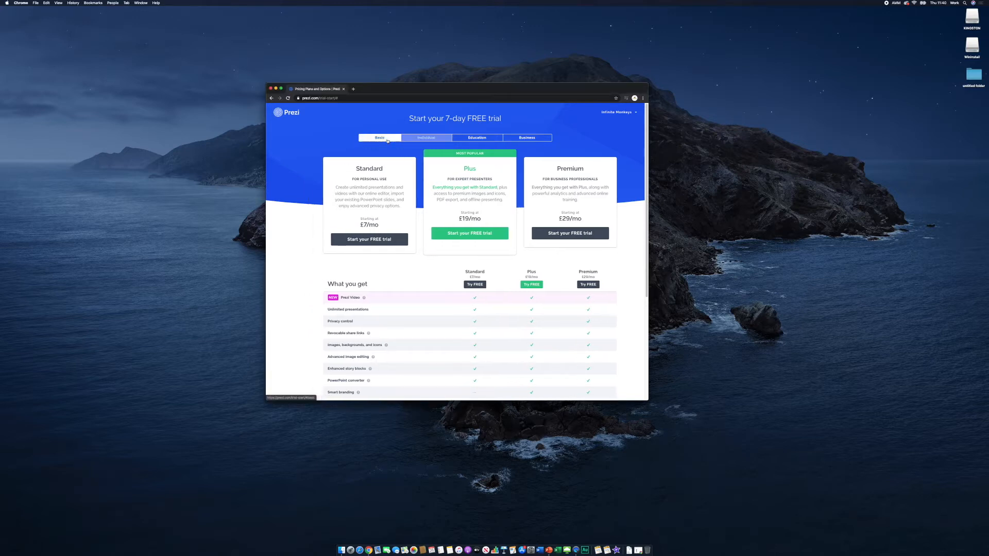
pyautogui.click(407, 227)
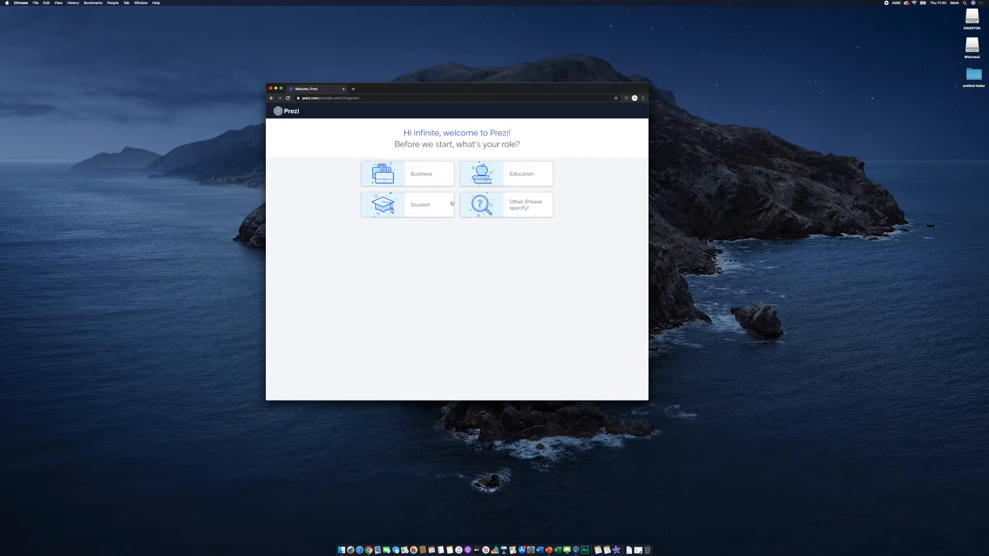
pyautogui.click(515, 182)
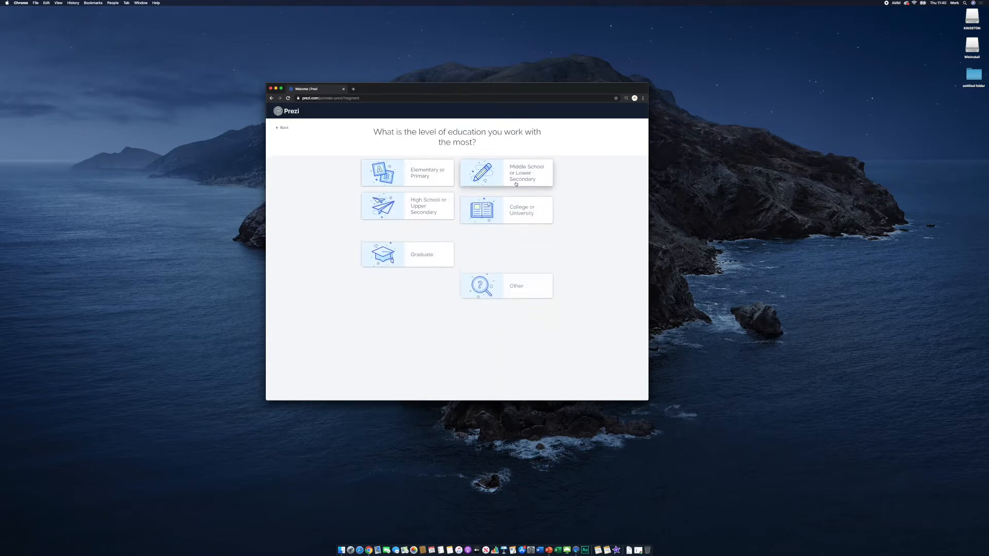
pyautogui.click(516, 204)
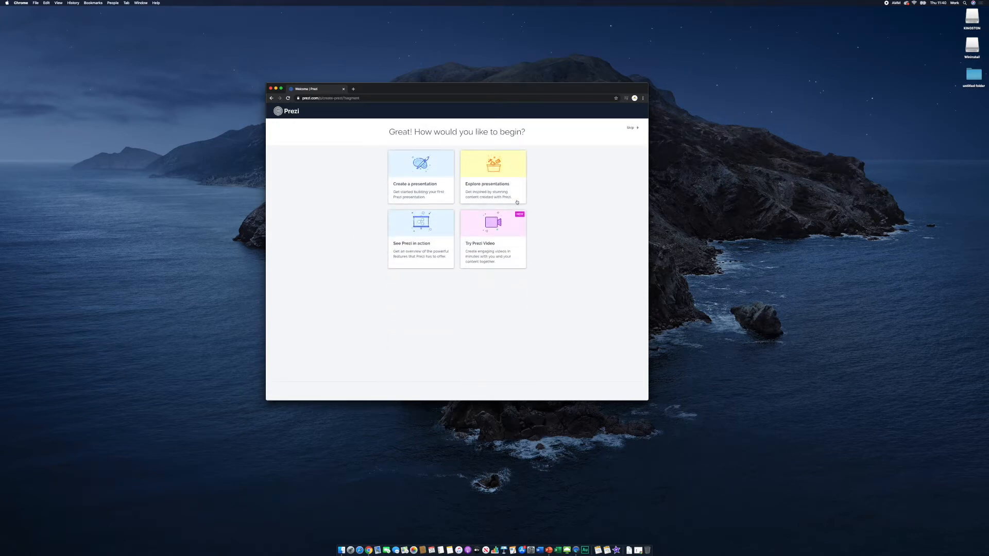
pyautogui.click(636, 129)
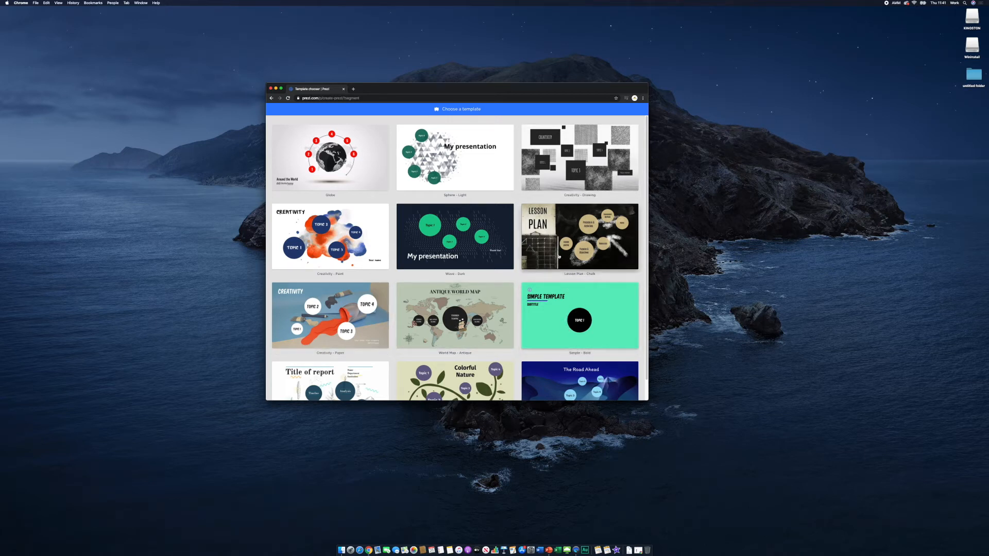
# Step: Scroll through the template gallery and preview the Simple - Bold template
pyautogui.scroll(-1, 597, 309)
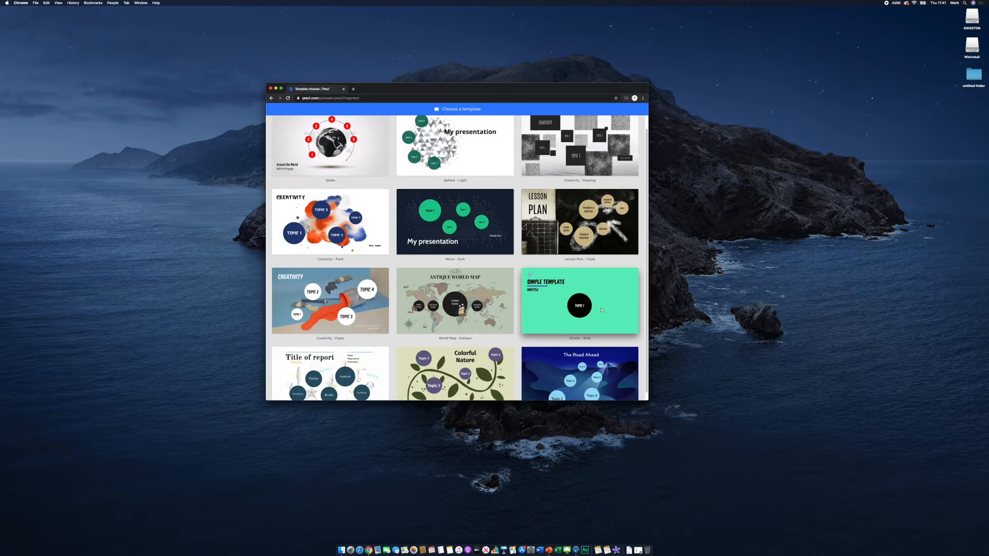
pyautogui.scroll(-1, 602, 310)
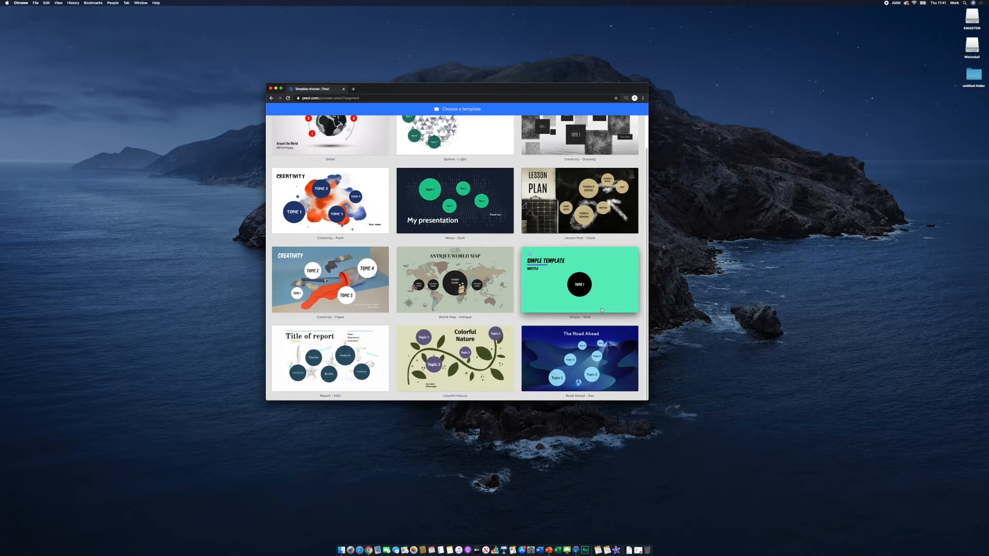
pyautogui.scroll(2, 603, 310)
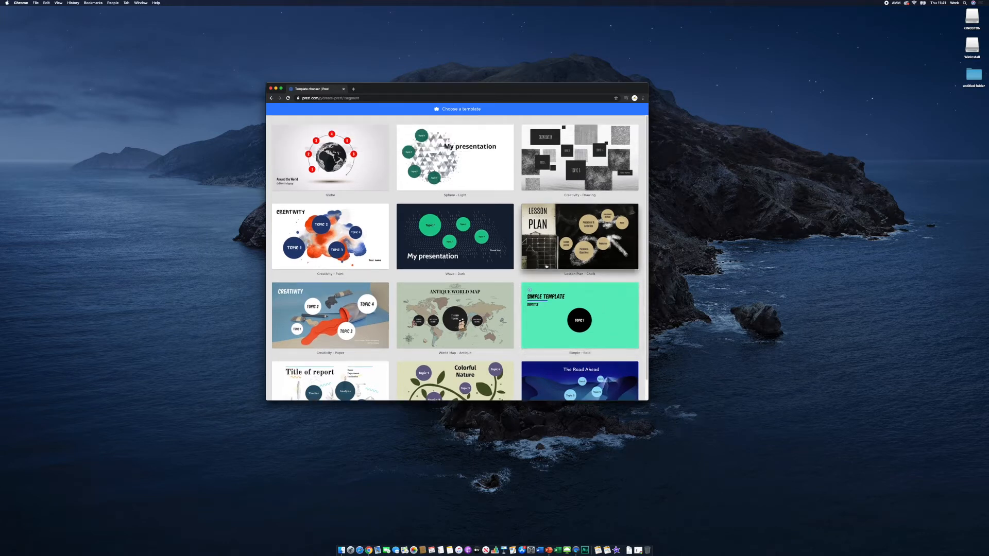
pyautogui.scroll(-2, 547, 266)
pyautogui.scroll(2, 547, 266)
pyautogui.scroll(-1, 545, 266)
pyautogui.scroll(-1, 545, 266)
pyautogui.scroll(2, 545, 266)
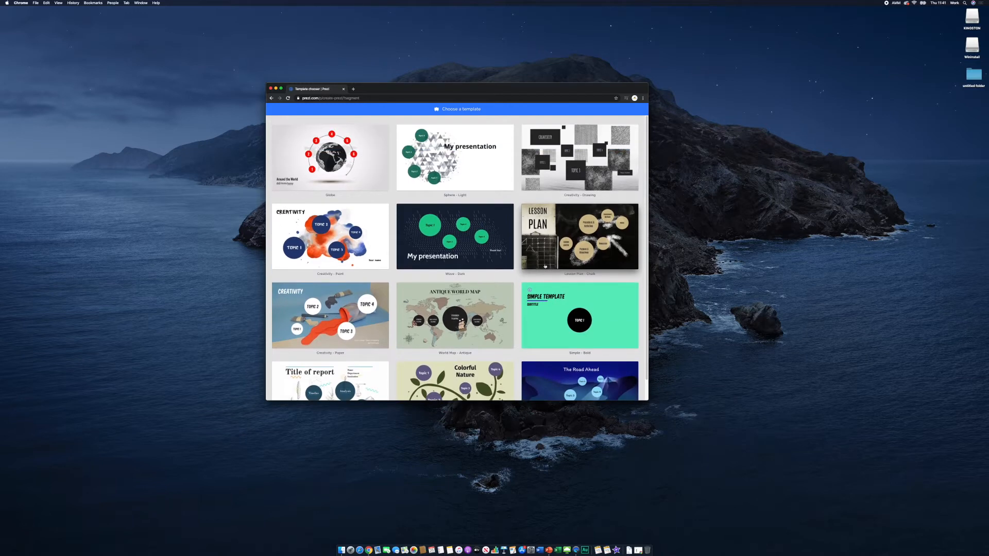
pyautogui.click(578, 317)
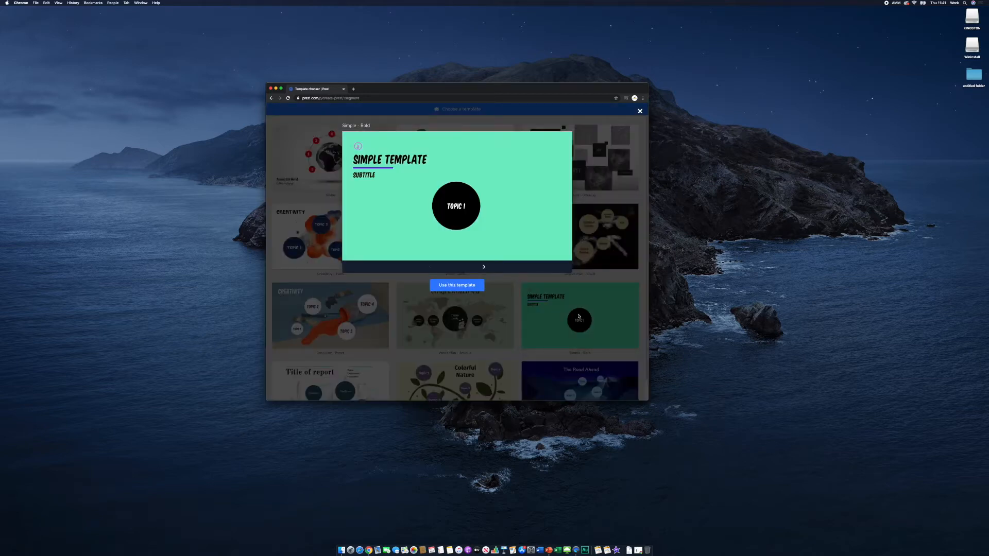
# Step: Step through the Topic 01, Subtopic 01 and Subtopic 02 preview slides, then use Simple - Bold
pyautogui.click(484, 266)
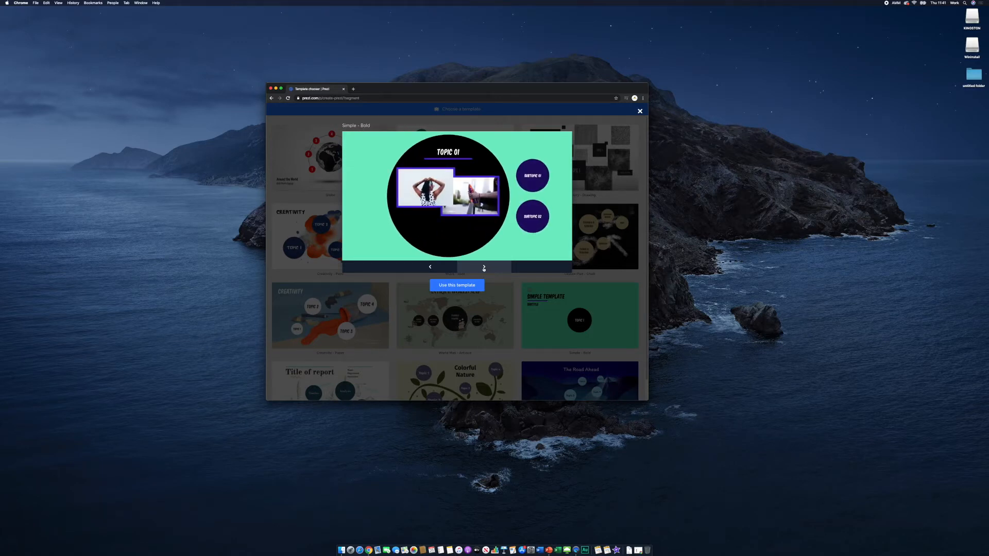
pyautogui.click(485, 267)
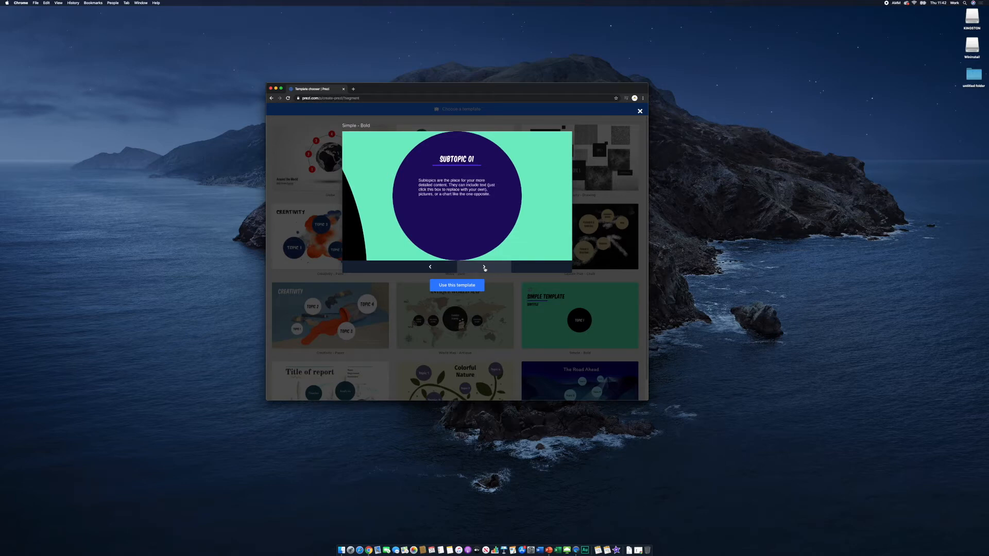
pyautogui.click(485, 268)
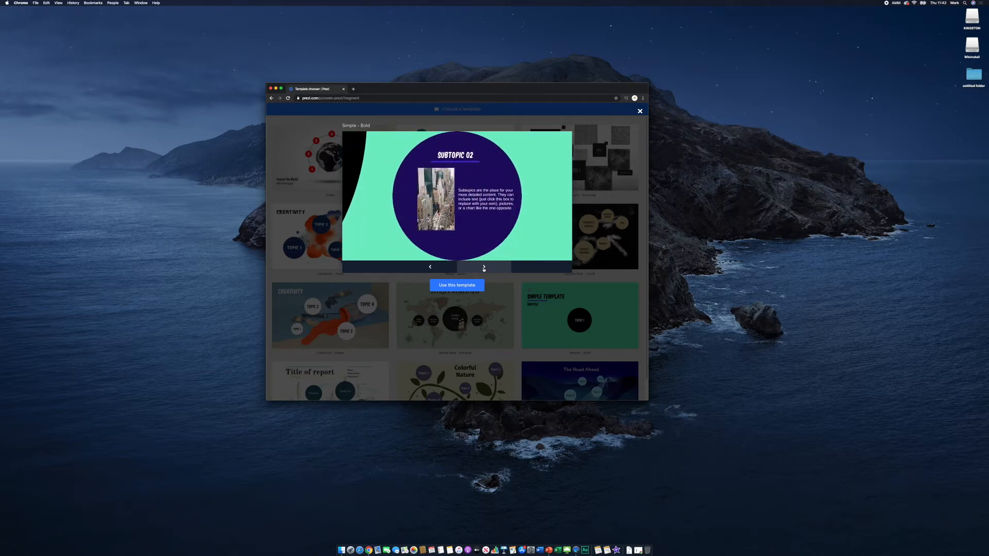
pyautogui.click(483, 267)
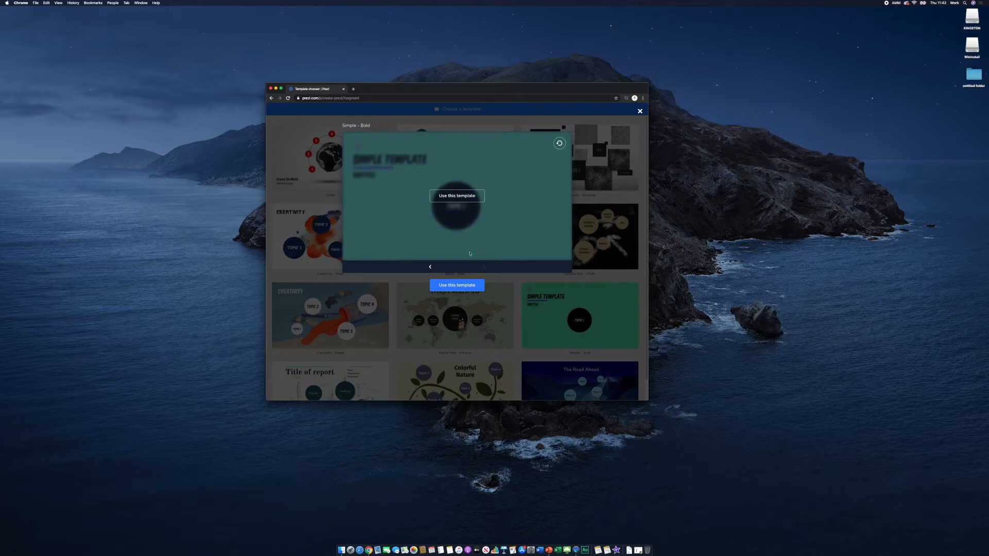
pyautogui.click(467, 286)
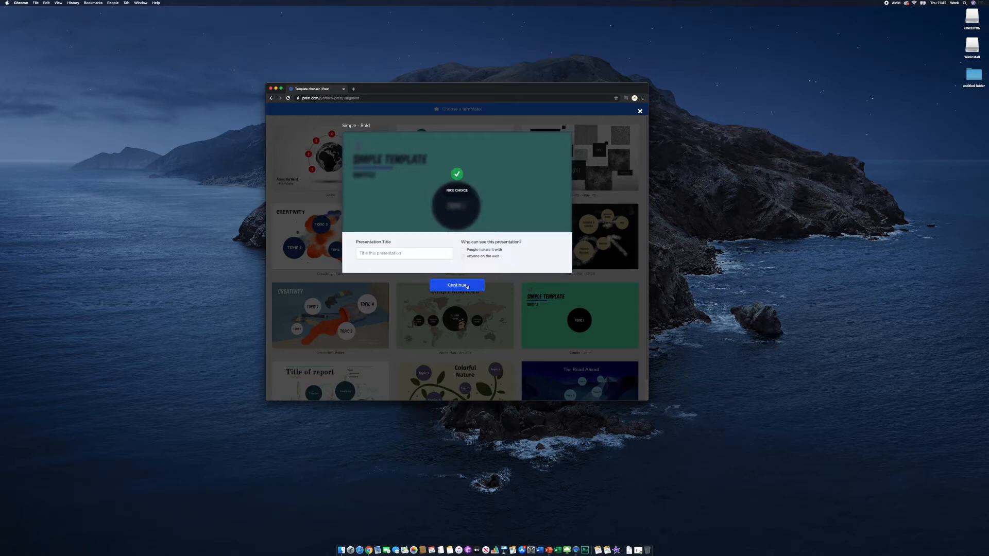
# Step: Title the presentation Diodes, make it visible to anyone online, create it and dismiss the loading tips
pyautogui.click(425, 253)
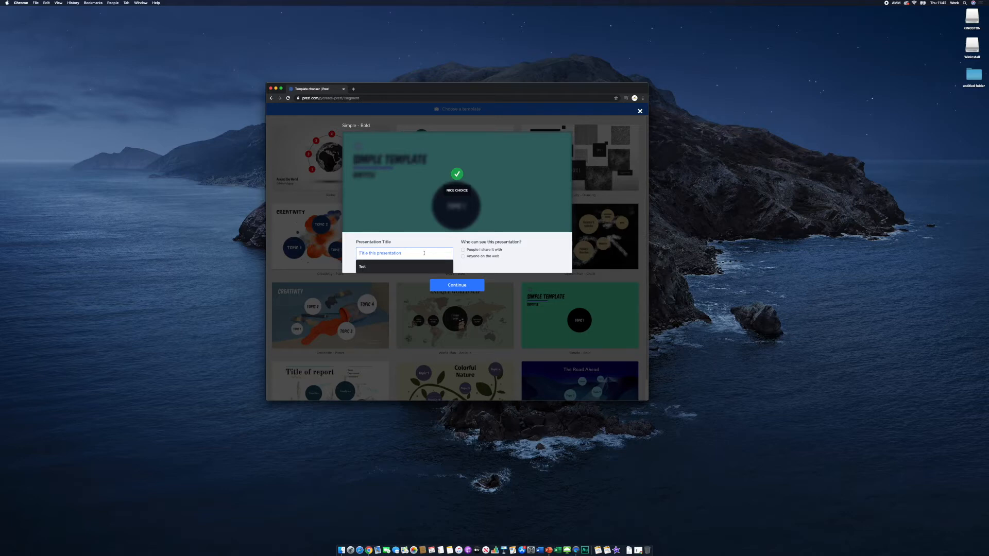
pyautogui.write('Diodes')
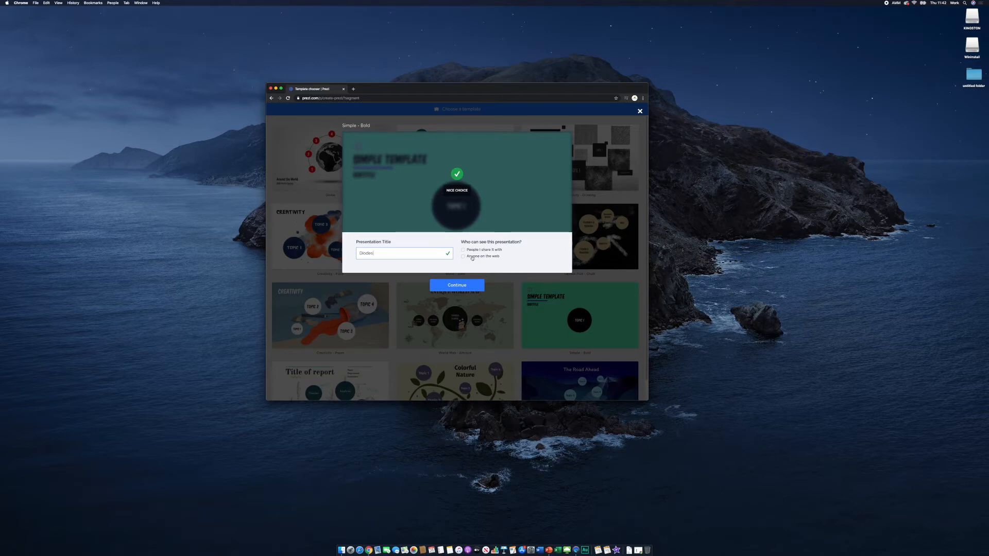
pyautogui.click(463, 257)
pyautogui.click(463, 285)
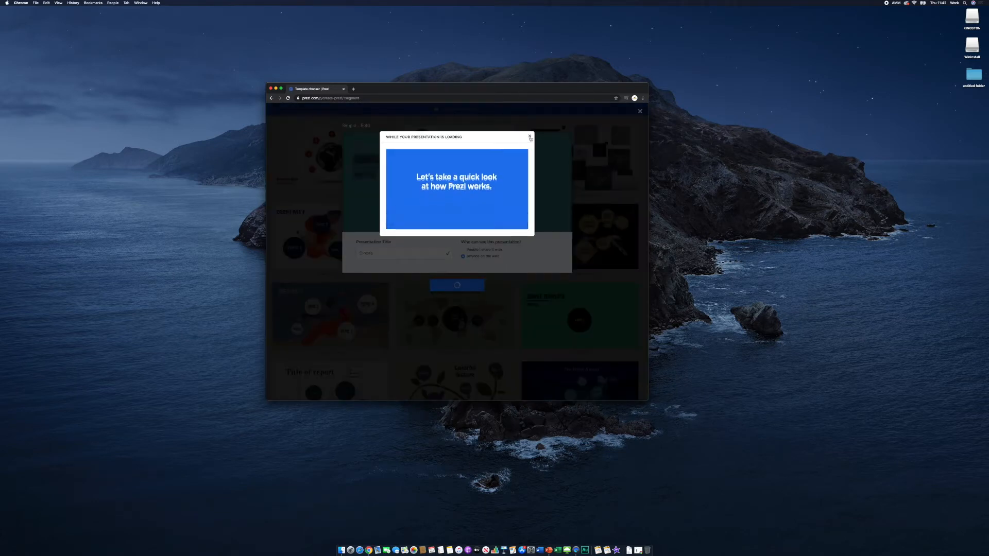
pyautogui.click(530, 138)
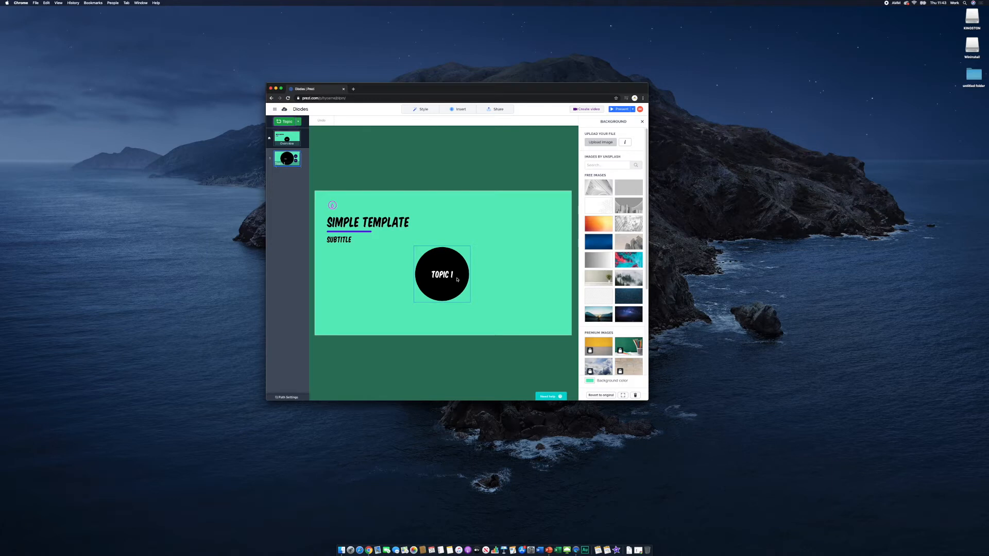
# Step: Change the title to UNIT 19 and the subtitle to ELECTRONICS
pyautogui.click(388, 226)
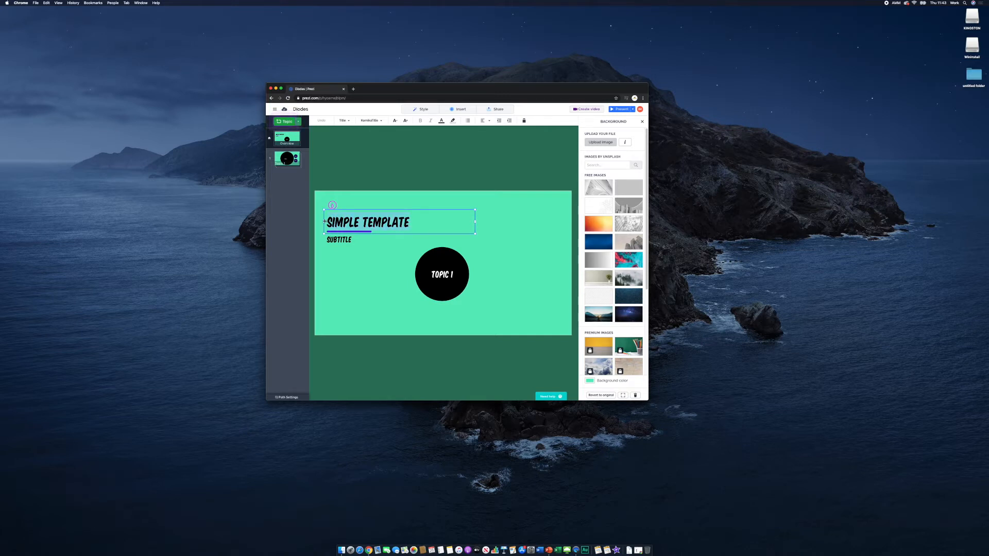
pyautogui.write('UNIT 19')
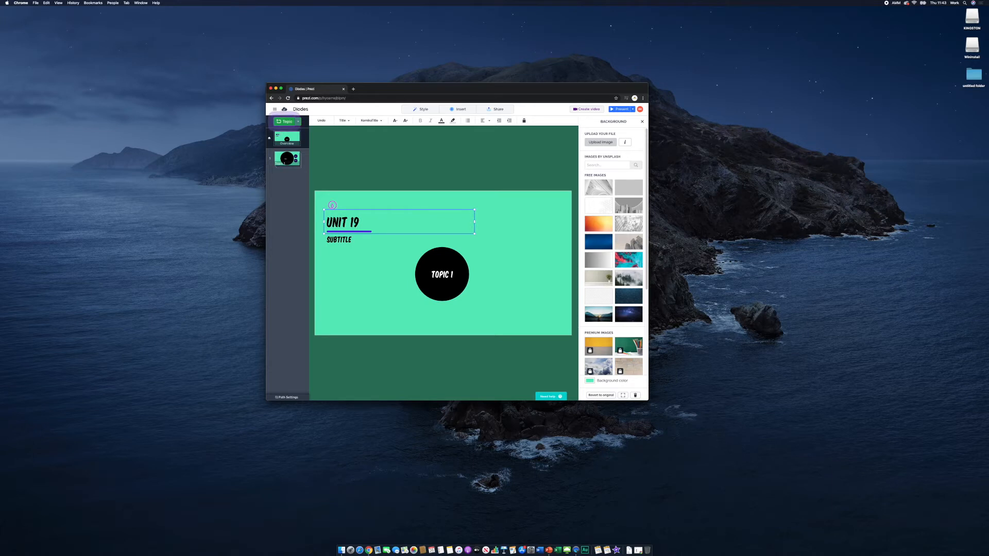
pyautogui.click(350, 240)
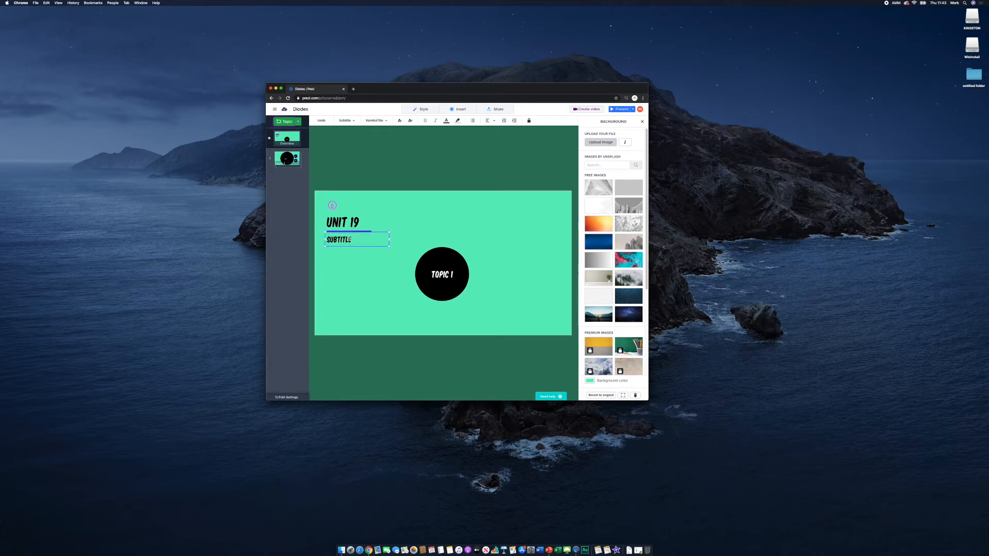
pyautogui.write('ELECTRONICS')
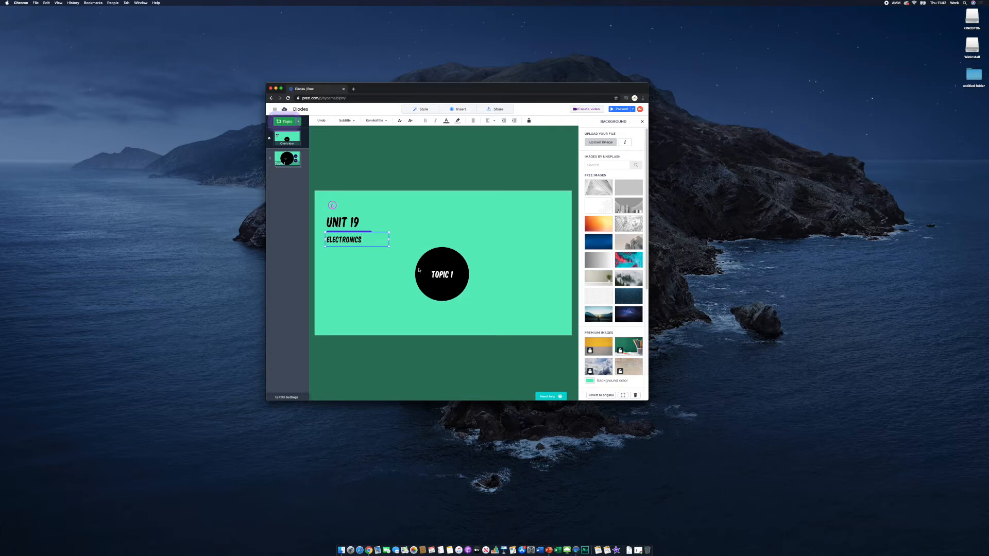
# Step: Replace the TOPIC 1 circle label with DIODES
pyautogui.click(438, 271)
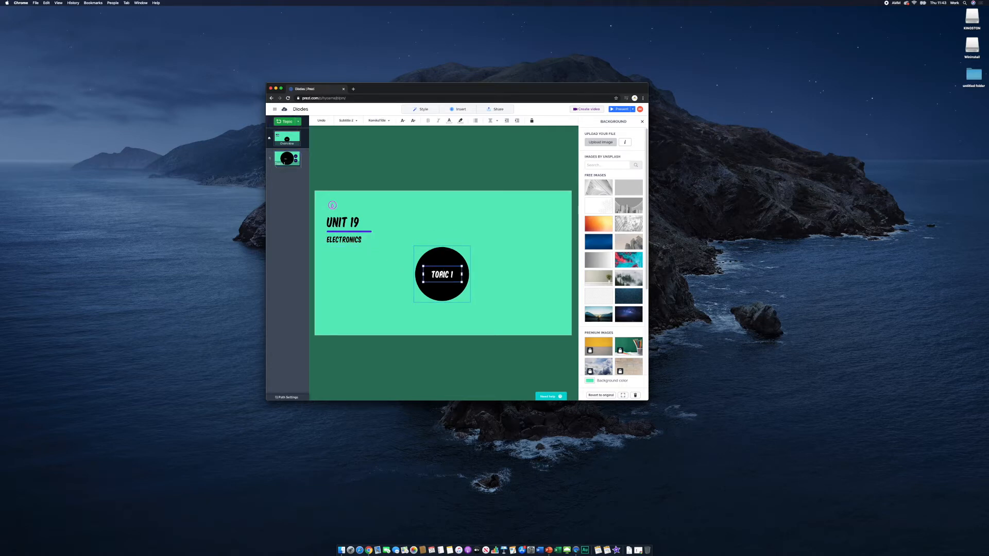
pyautogui.press('BackSpace')
pyautogui.press('BackSpace')
pyautogui.press('Delete')
pyautogui.press('Delete')
pyautogui.press('Delete')
pyautogui.press('Return')
pyautogui.press('BackSpace')
pyautogui.press('BackSpace')
pyautogui.press('Delete')
pyautogui.write('DIODES')
pyautogui.click(462, 311)
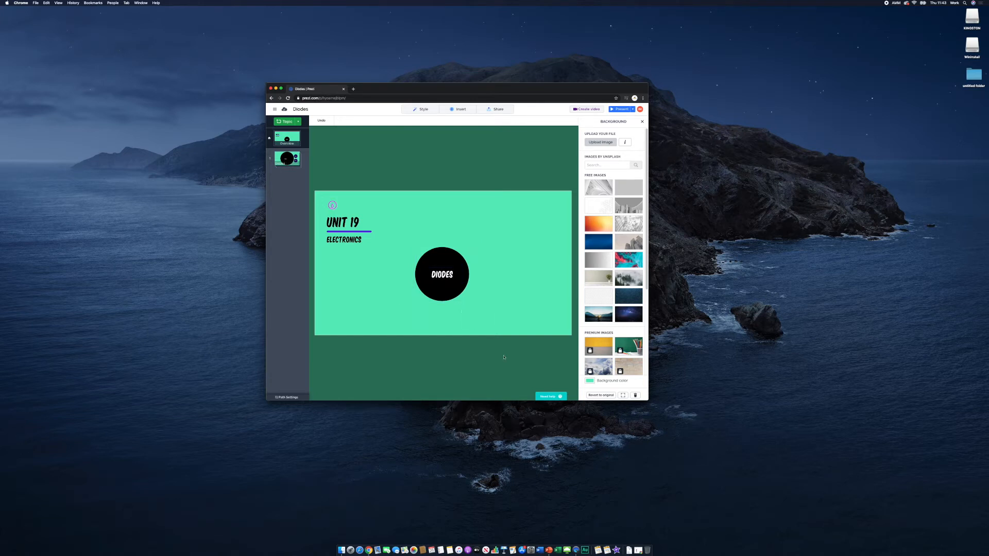
# Step: Add a new Planet-type topic from the DIODES topic's context menu
pyautogui.rightClick(291, 161)
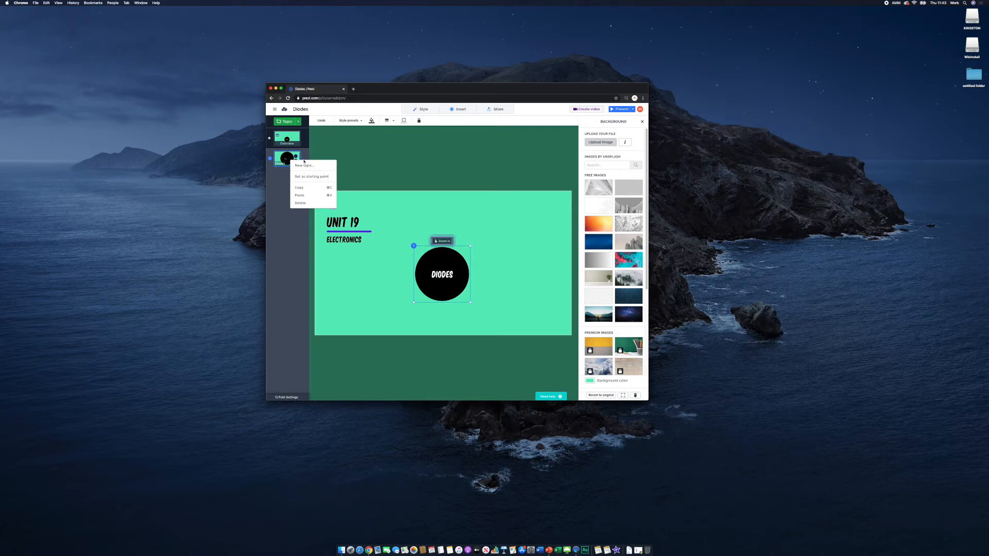
pyautogui.click(305, 166)
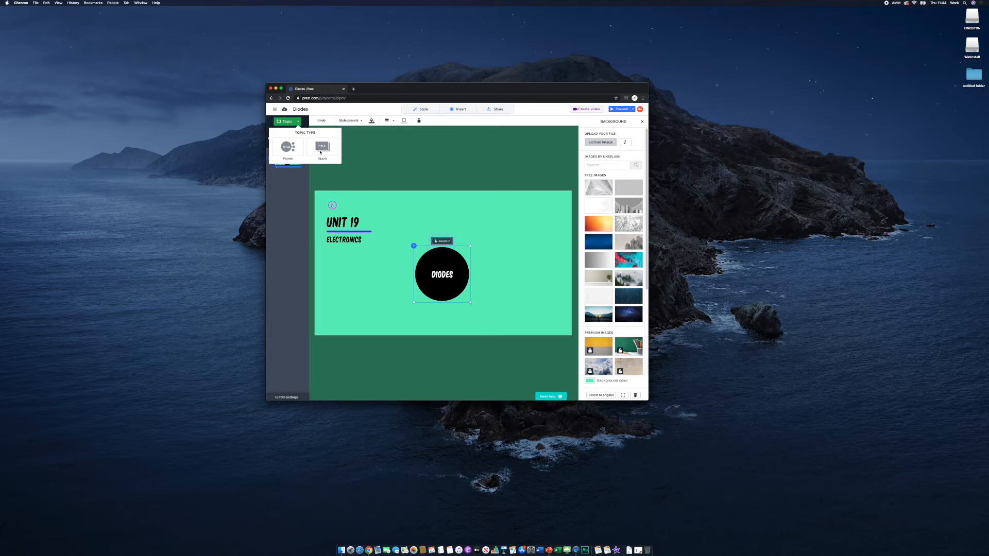
pyautogui.click(287, 147)
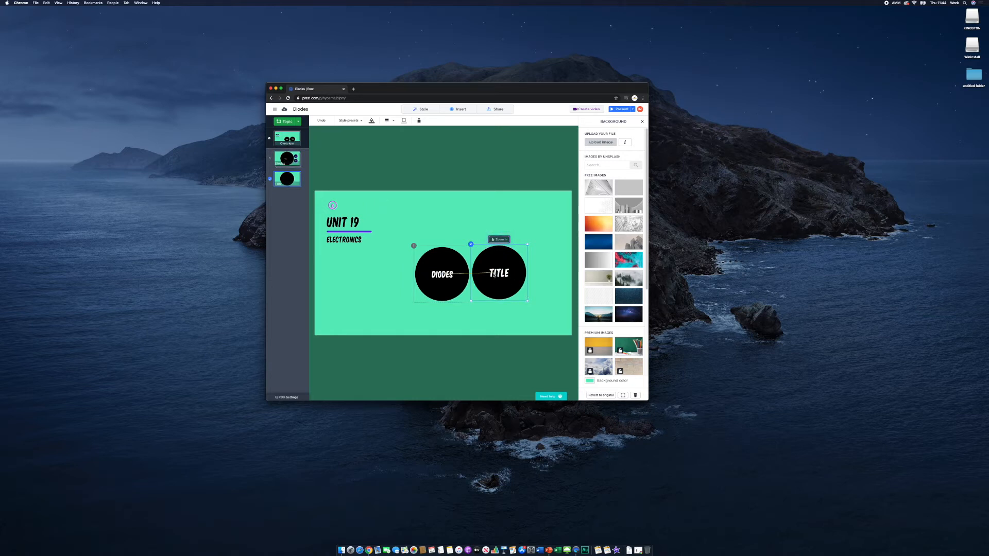
# Step: Shrink the TITLE circle, move DIODES to the lower left, and zoom into TITLE
pyautogui.moveTo(528, 302); pyautogui.dragTo(515, 247)
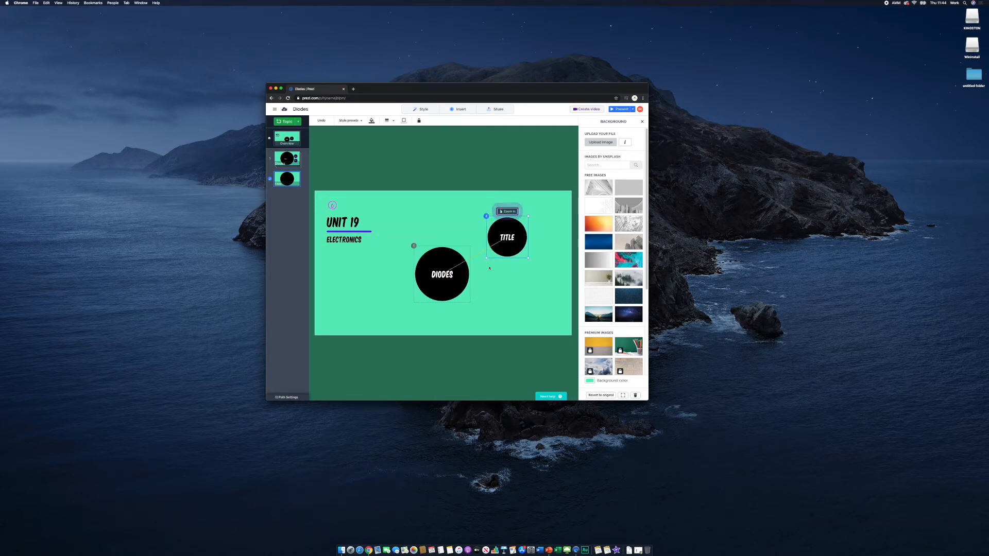
pyautogui.moveTo(449, 286); pyautogui.dragTo(387, 298)
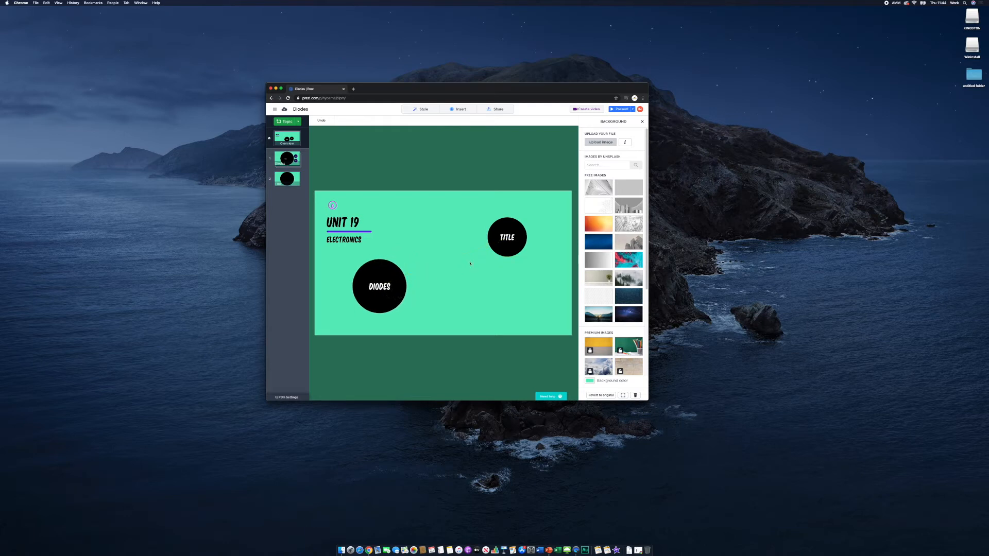
pyautogui.moveTo(511, 243); pyautogui.dragTo(455, 246)
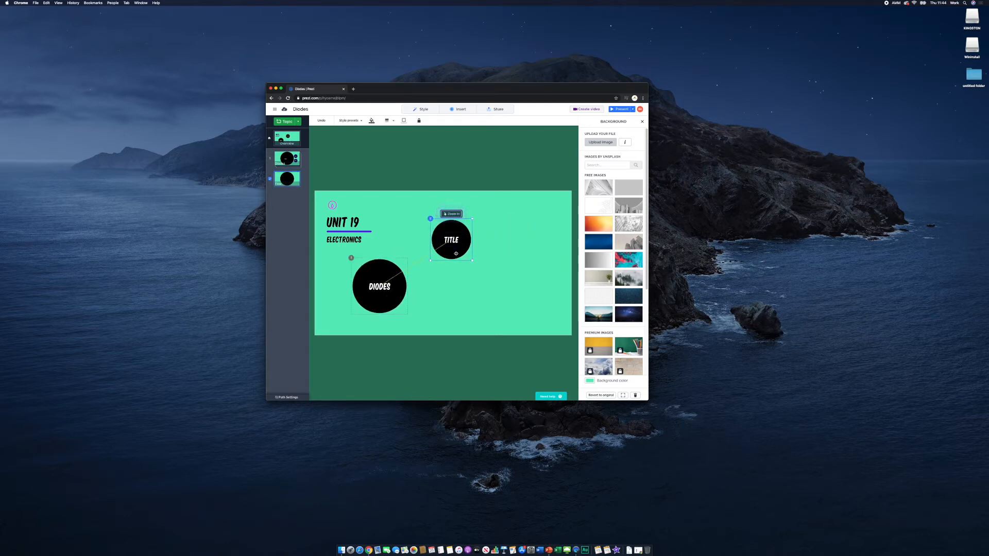
pyautogui.click(451, 214)
# Step: Enter LESSON OBJECTIVES as the topic heading
pyautogui.click(475, 219)
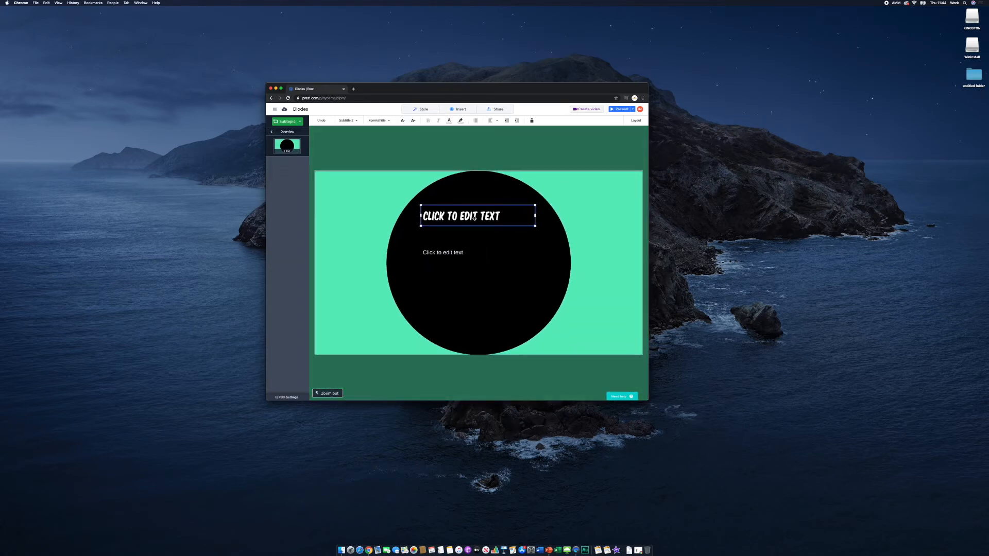
pyautogui.click(491, 216)
pyautogui.write('LESSO')
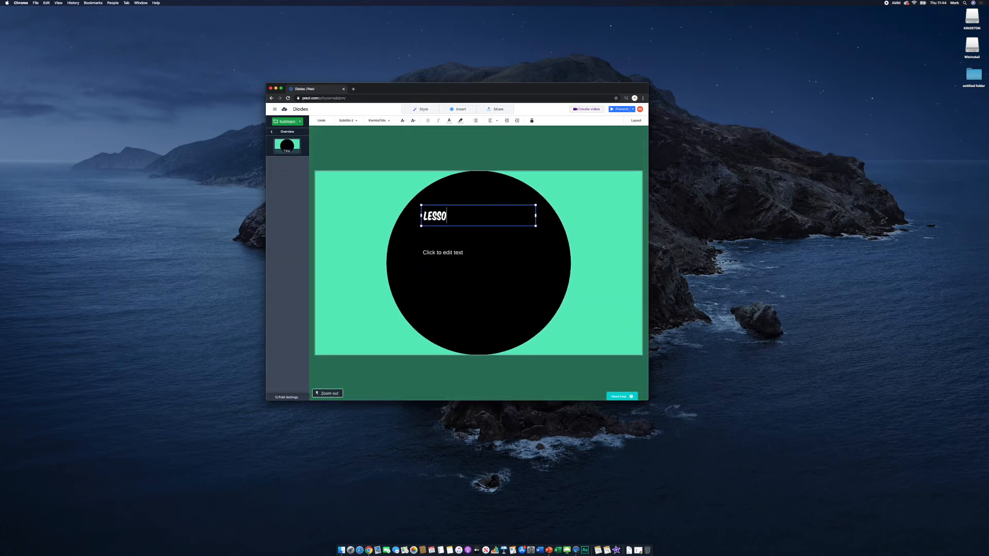
pyautogui.write('N OBJECTIVES')
# Step: List objectives Recall something, Describe something else, Critically evaluate them both, then return to the overview
pyautogui.click(449, 254)
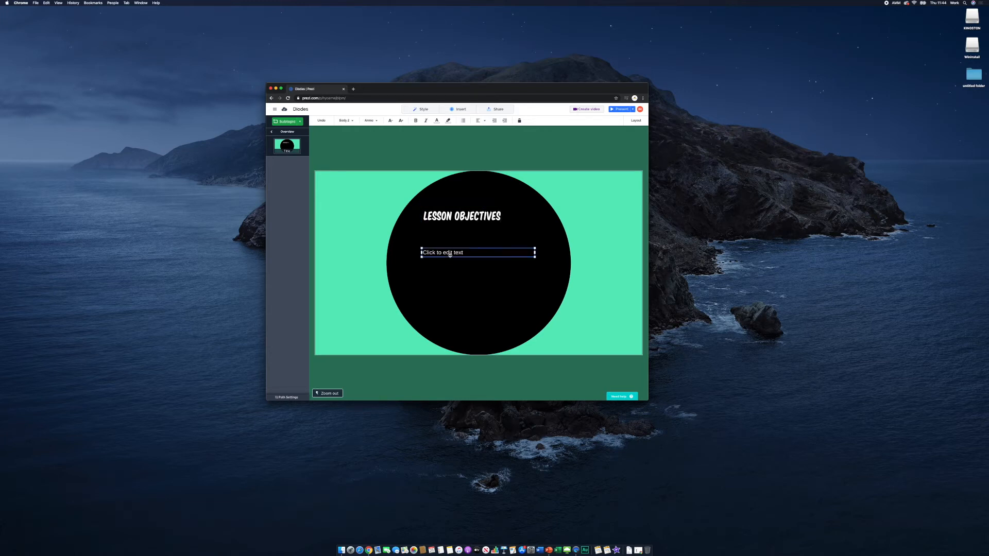
pyautogui.click(450, 254)
pyautogui.write('Recall something')
pyautogui.press('Return')
pyautogui.press('Return')
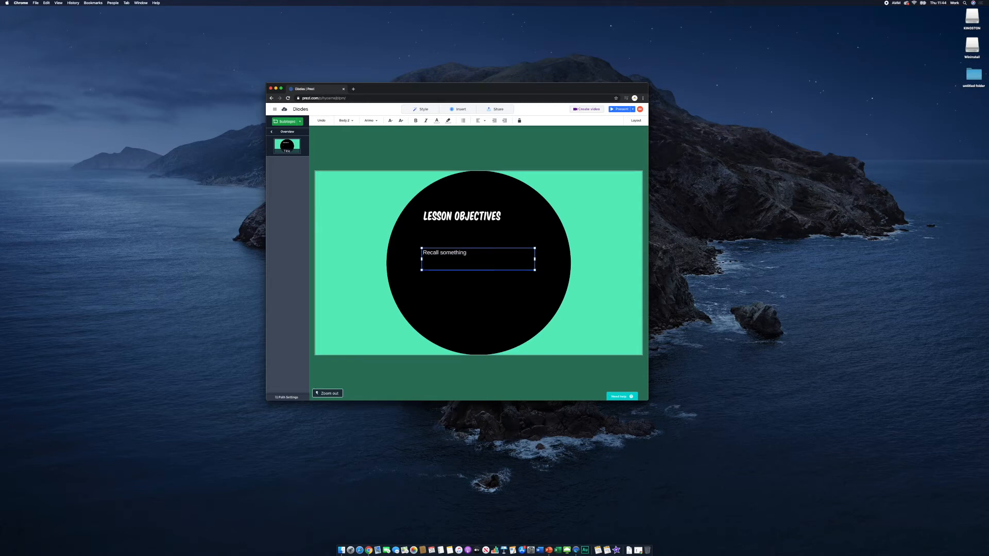
pyautogui.write('des')
pyautogui.press('BackSpace')
pyautogui.press('BackSpace')
pyautogui.press('BackSpace')
pyautogui.write('Describe something else')
pyautogui.press('Return')
pyautogui.write('critically evalu')
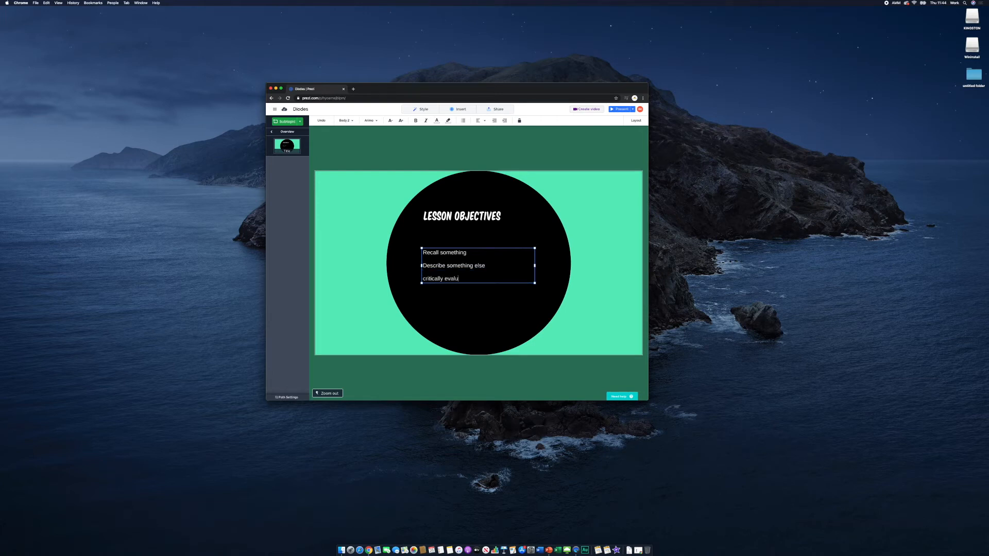
pyautogui.write('ate')
pyautogui.press('BackSpace')
pyautogui.write('C')
pyautogui.write(' them both')
pyautogui.click(290, 147)
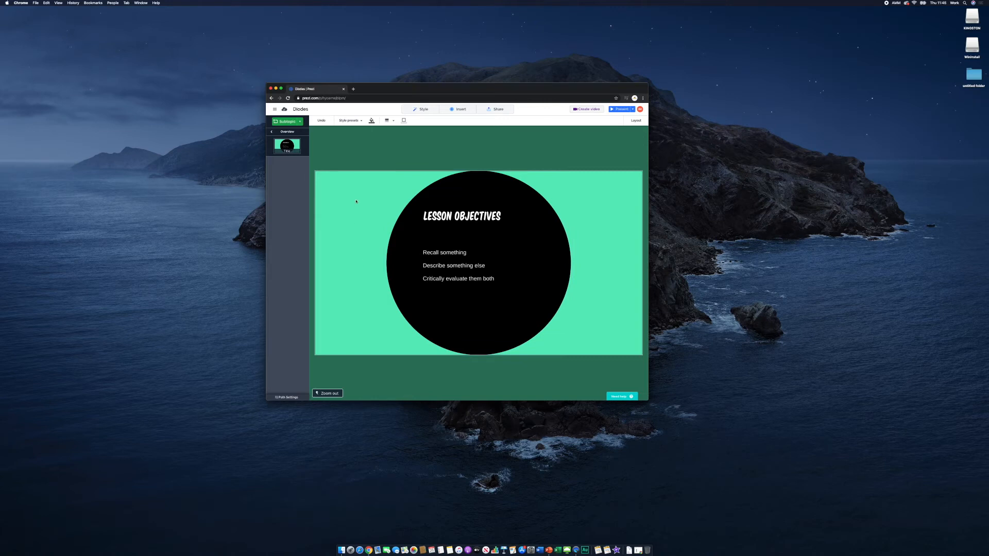
pyautogui.click(273, 132)
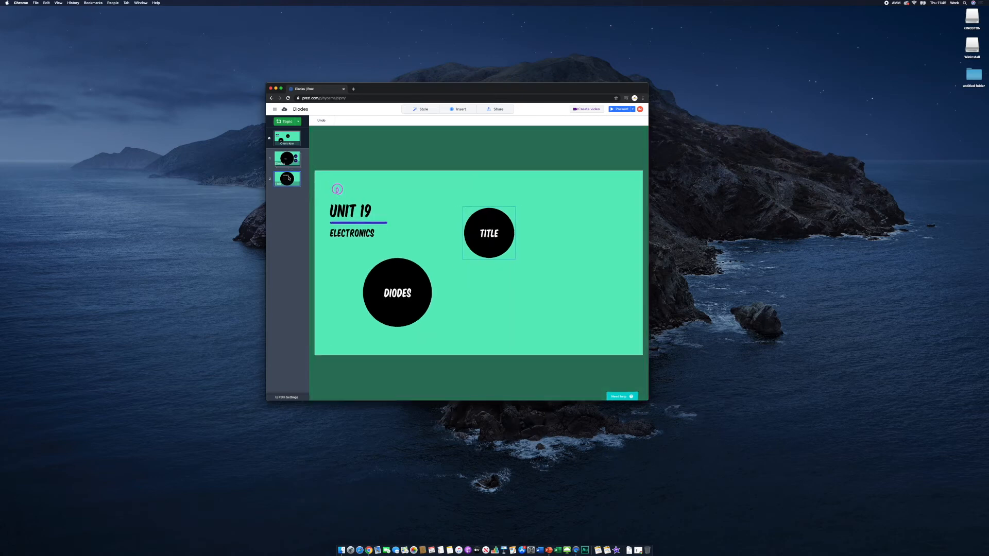
# Step: Rename the second topic circle from TITLE to LESSON OBJECTIVES and shrink its label
pyautogui.click(496, 235)
pyautogui.click(496, 234)
pyautogui.write('lesson')
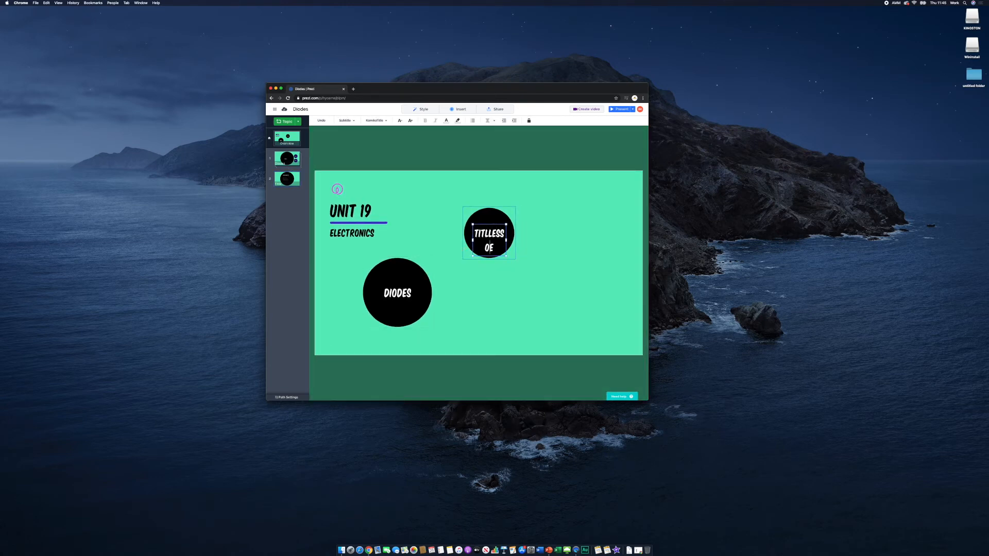
pyautogui.press('BackSpace')
pyautogui.press('BackSpace')
pyautogui.press('BackSpace')
pyautogui.press('BackSpace')
pyautogui.press('BackSpace')
pyautogui.press('BackSpace')
pyautogui.press('BackSpace')
pyautogui.press('BackSpace')
pyautogui.press('BackSpace')
pyautogui.press('BackSpace')
pyautogui.press('BackSpace')
pyautogui.press('BackSpace')
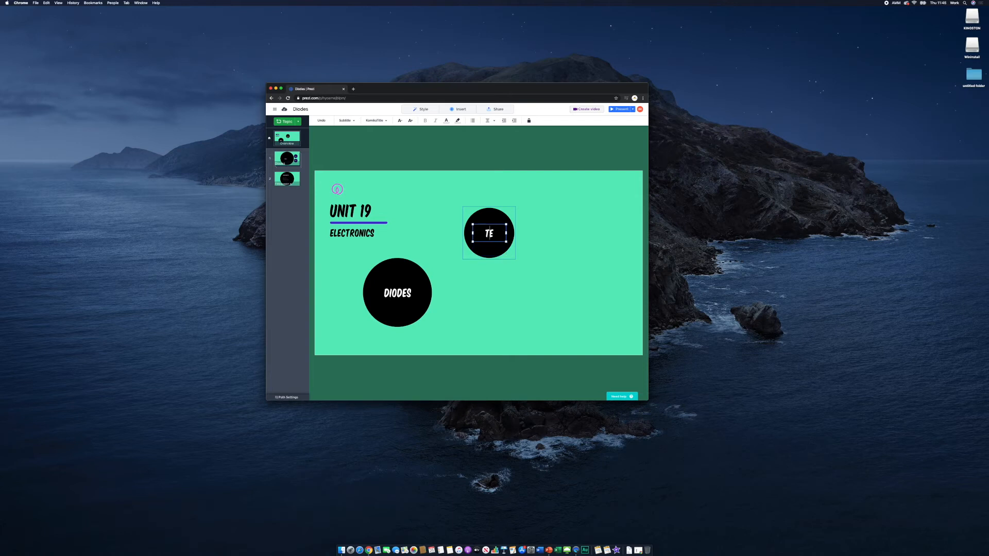
pyautogui.write('lesson objecti')
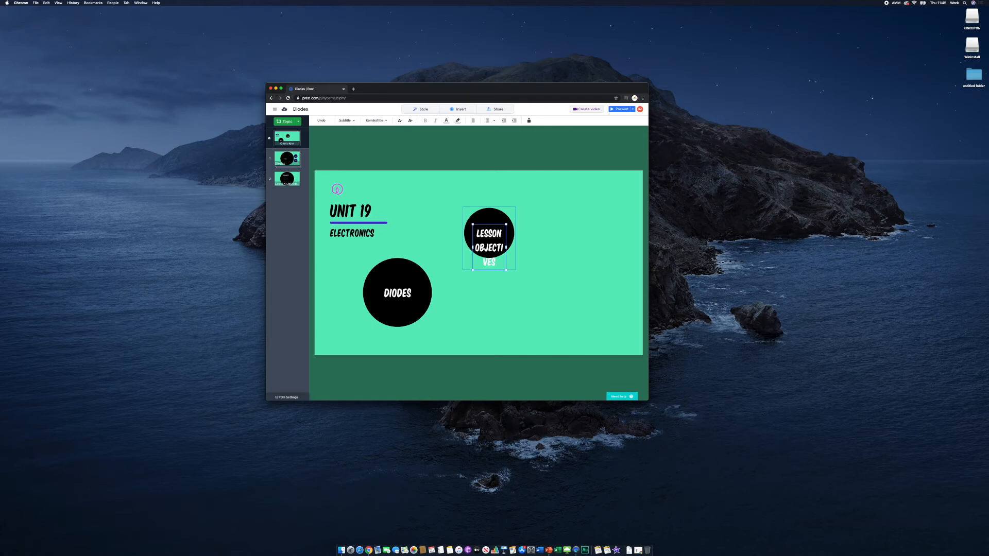
pyautogui.press('super+a')
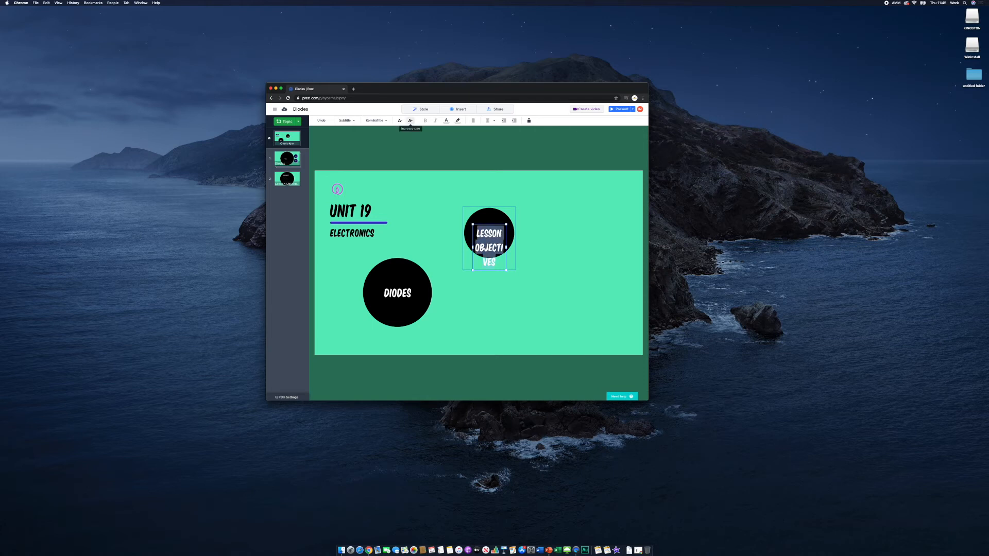
pyautogui.click(399, 121)
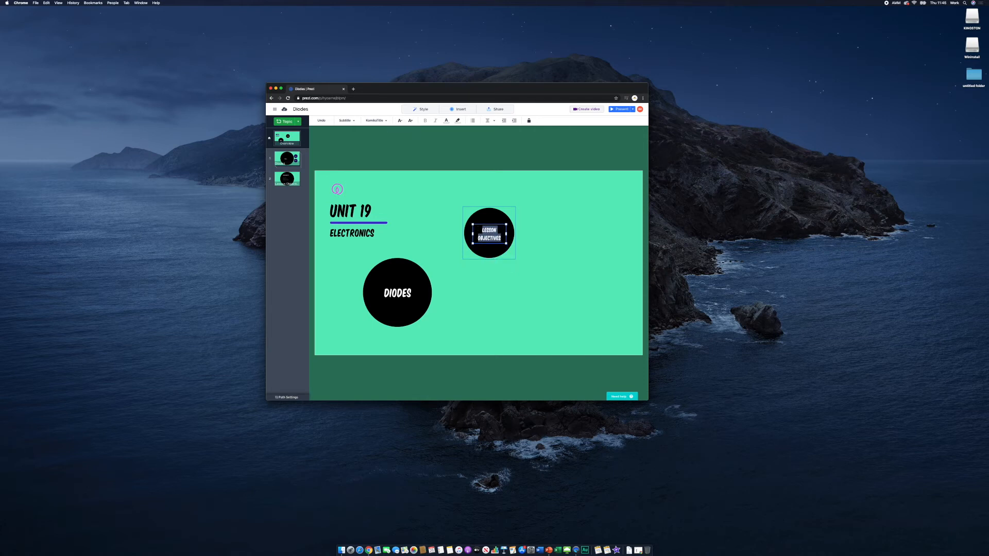
pyautogui.click(444, 203)
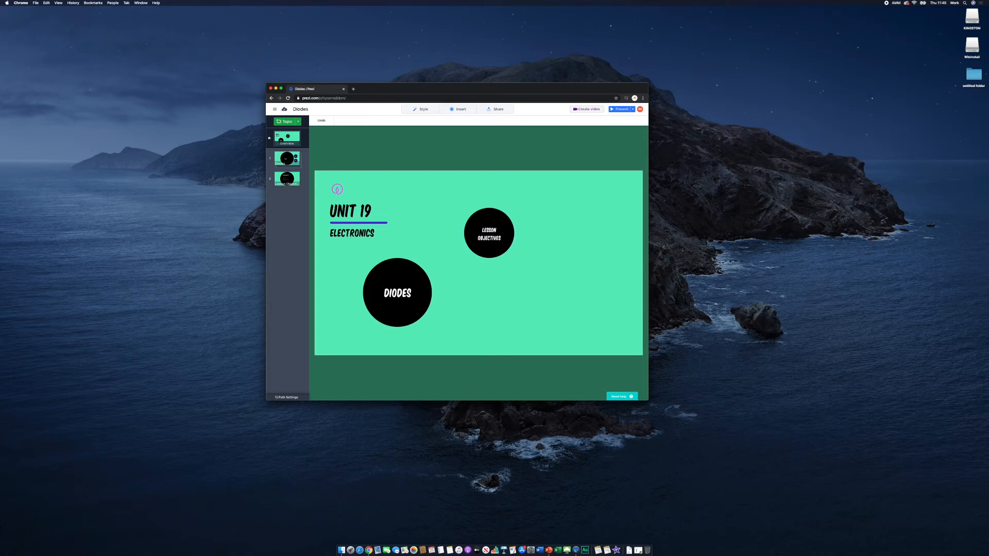
# Step: Preview the Lesson Objectives topic, then start a new topic after it from the sidebar
pyautogui.click(489, 233)
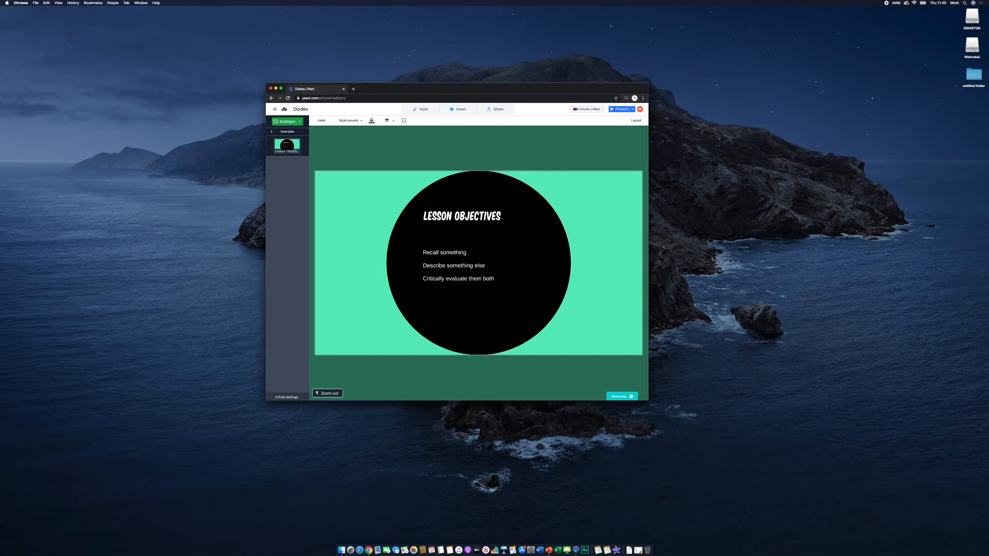
pyautogui.click(327, 394)
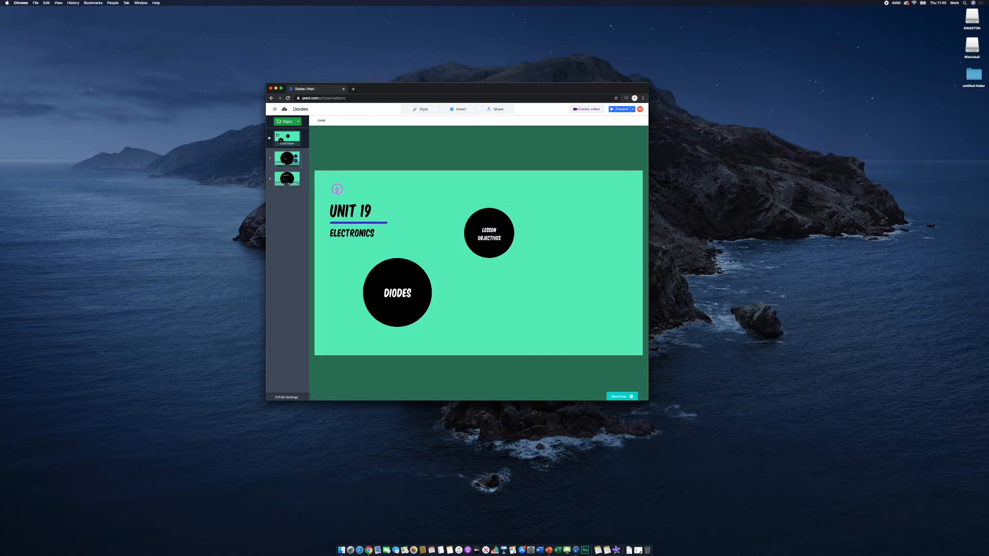
pyautogui.rightClick(287, 204)
pyautogui.click(290, 188)
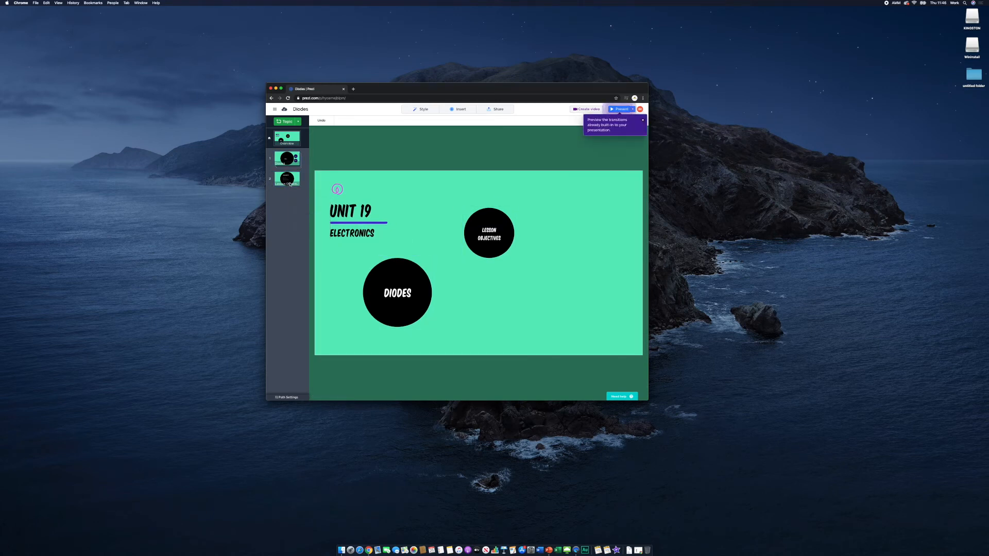
pyautogui.rightClick(291, 187)
pyautogui.click(303, 188)
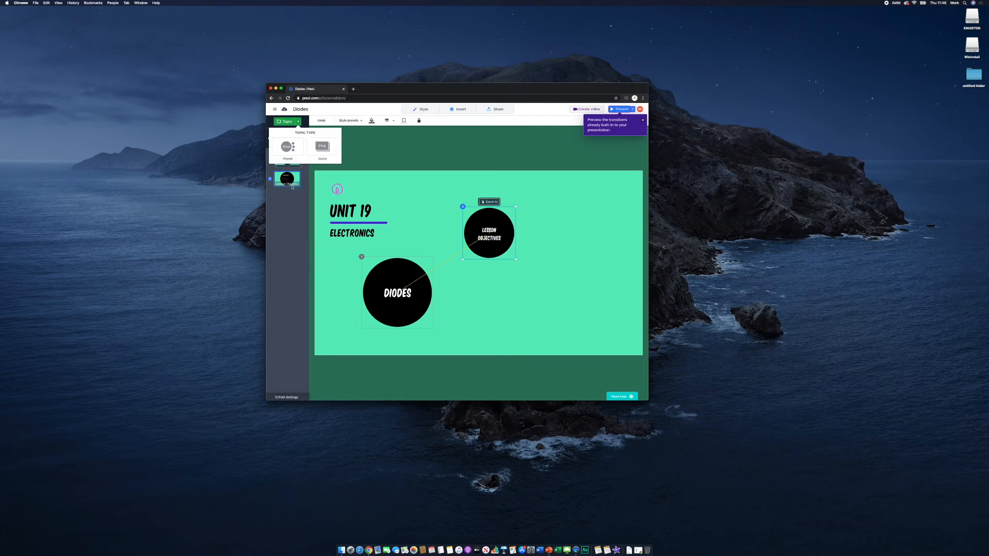
# Step: Add a planet topic right of Lesson Objectives, title it STARTER, and zoom into it
pyautogui.click(289, 147)
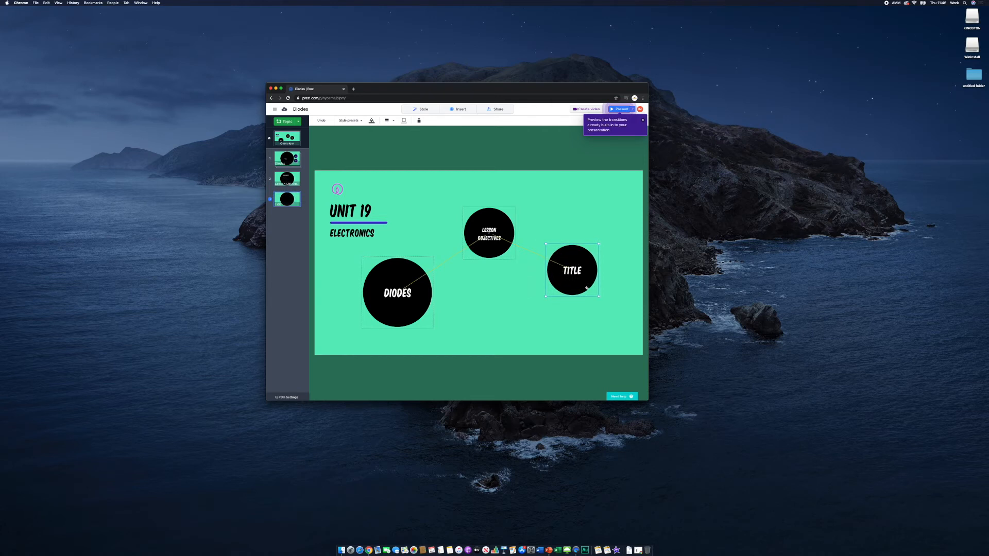
pyautogui.moveTo(588, 288); pyautogui.dragTo(604, 292)
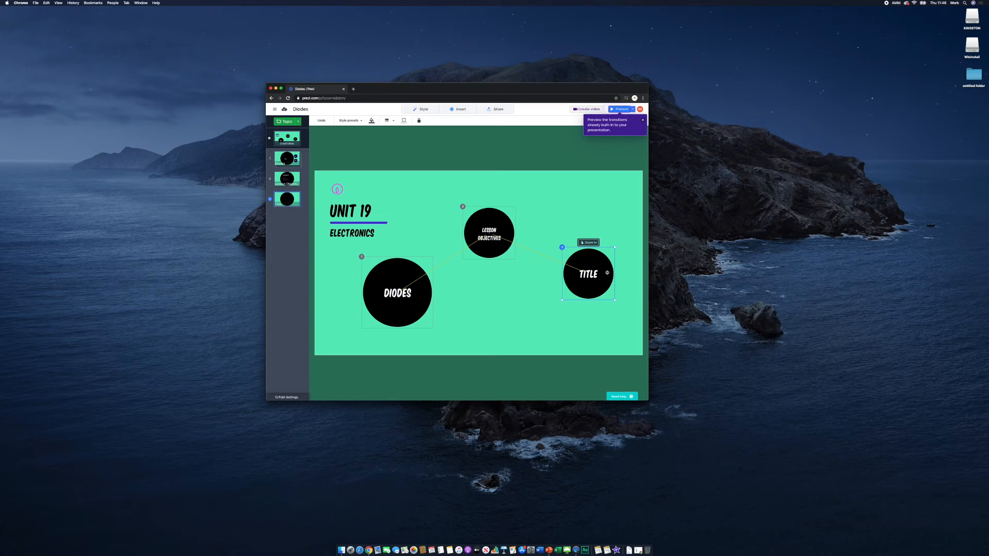
pyautogui.click(591, 276)
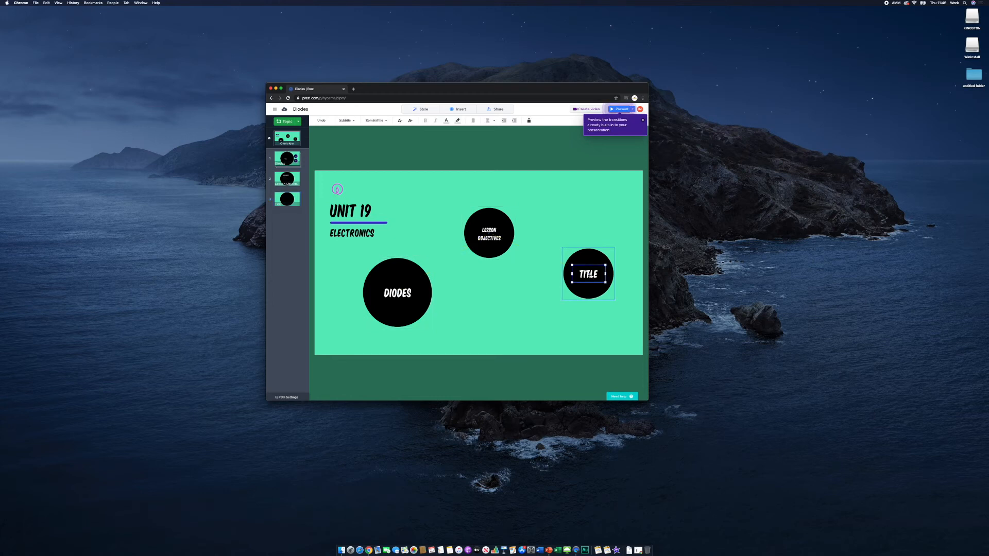
pyautogui.write('Starter')
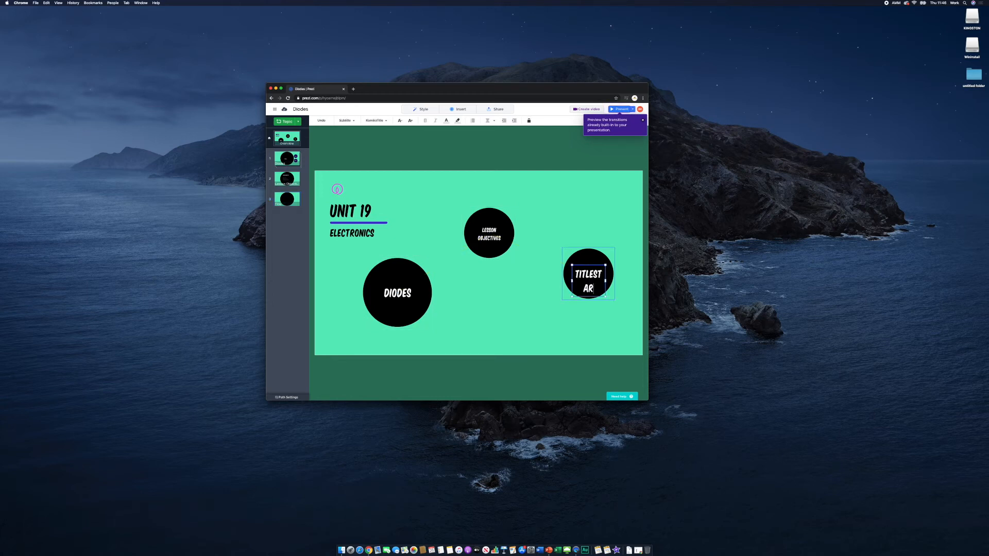
pyautogui.press('BackSpace')
pyautogui.press('BackSpace')
pyautogui.press('BackSpace')
pyautogui.press('BackSpace')
pyautogui.press('BackSpace')
pyautogui.press('BackSpace')
pyautogui.press('BackSpace')
pyautogui.press('BackSpace')
pyautogui.press('BackSpace')
pyautogui.press('BackSpace')
pyautogui.press('BackSpace')
pyautogui.press('BackSpace')
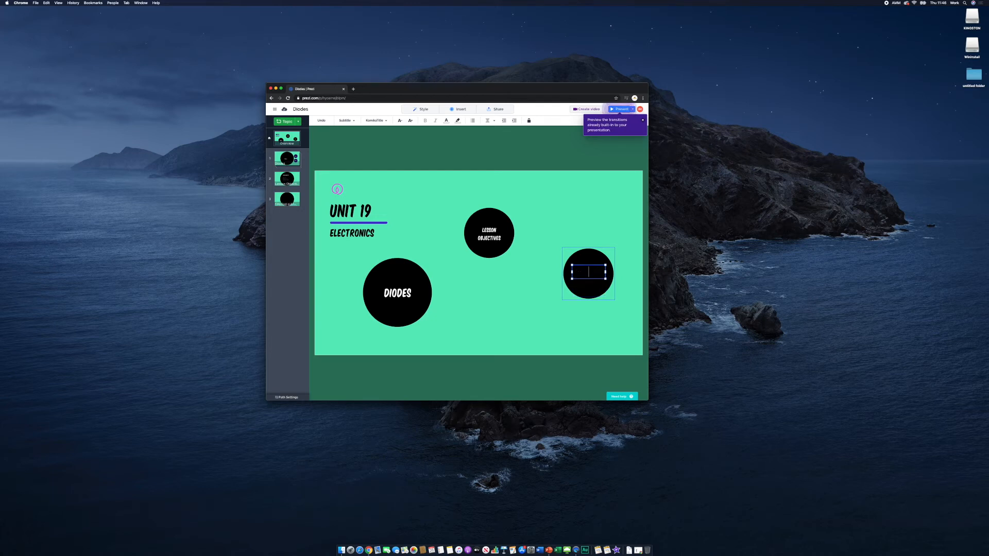
pyautogui.write('STARTER')
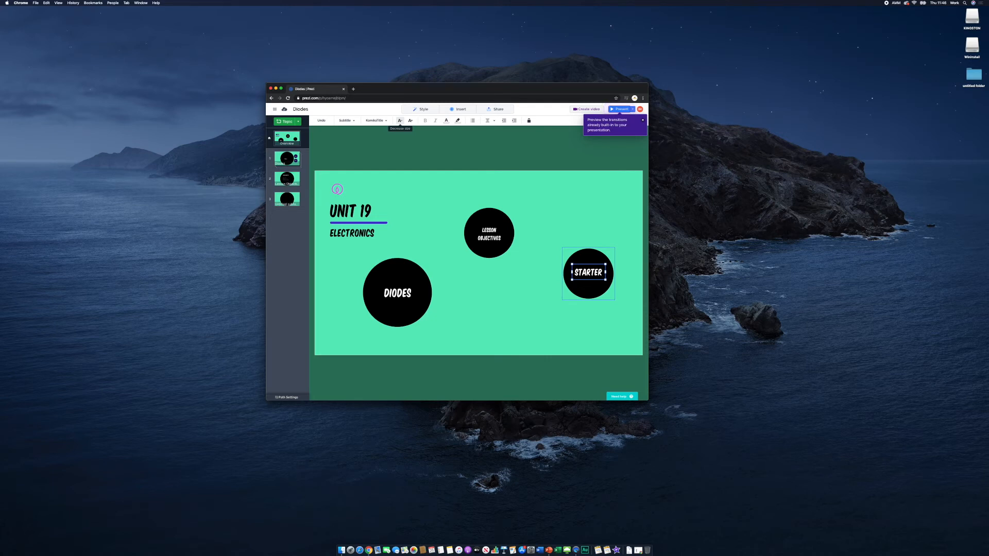
pyautogui.click(593, 290)
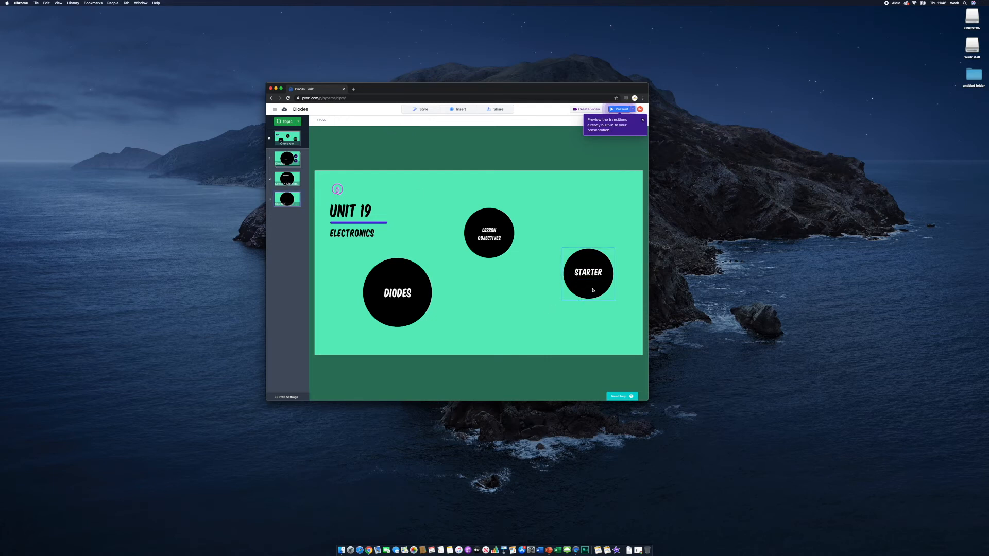
pyautogui.click(593, 290)
# Step: Give the Starter topic the heading QUICK QUIZ and list Q1, Q2, Q3 on separate body lines
pyautogui.click(491, 217)
pyautogui.write('QUICK ')
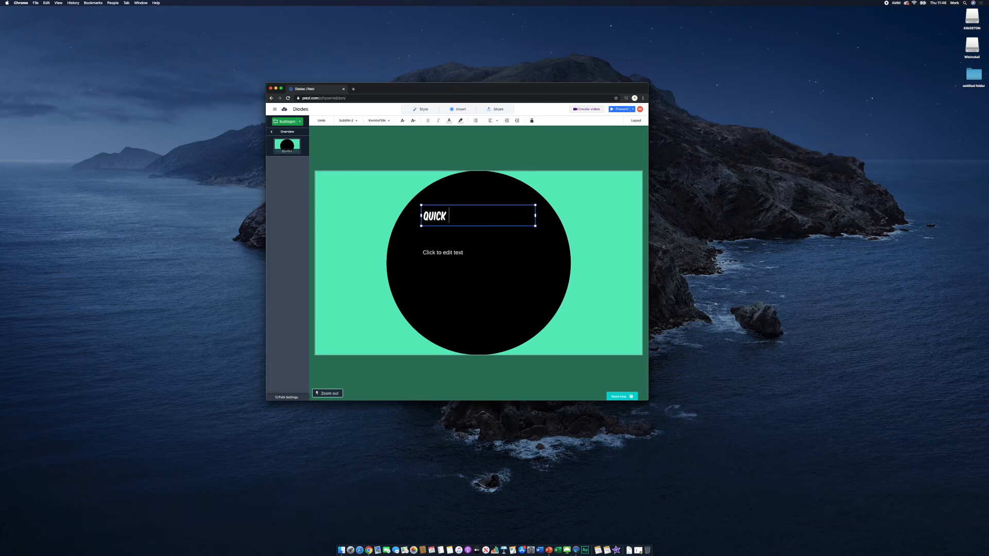
pyautogui.write('QUIZZ')
pyautogui.press('BackSpace')
pyautogui.click(446, 253)
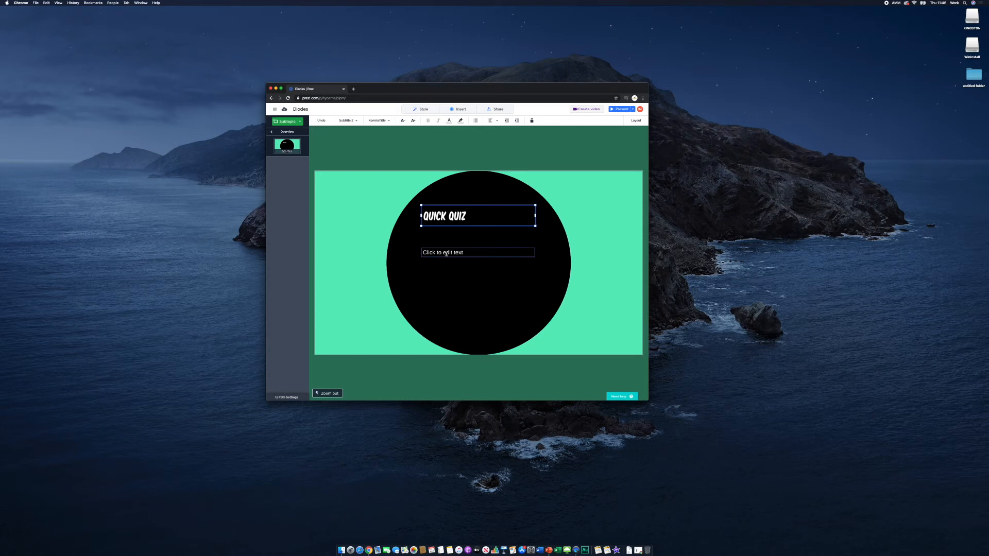
pyautogui.click(448, 254)
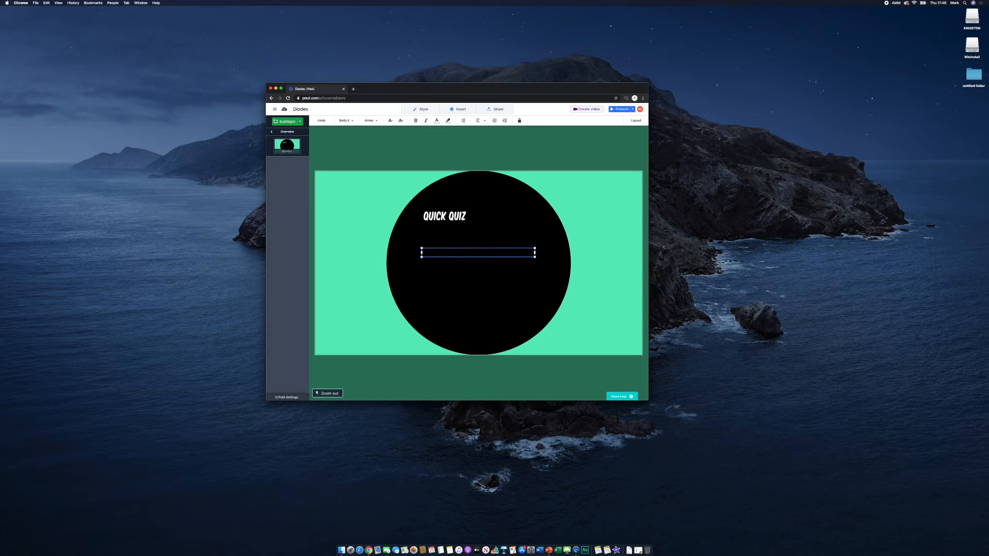
pyautogui.write('Some')
pyautogui.press('BackSpace')
pyautogui.press('BackSpace')
pyautogui.press('BackSpace')
pyautogui.press('BackSpace')
pyautogui.press('BackSpace')
pyautogui.write('Q1')
pyautogui.press('Return')
pyautogui.press('Return')
pyautogui.write('Q2')
pyautogui.press('Return')
pyautogui.press('Return')
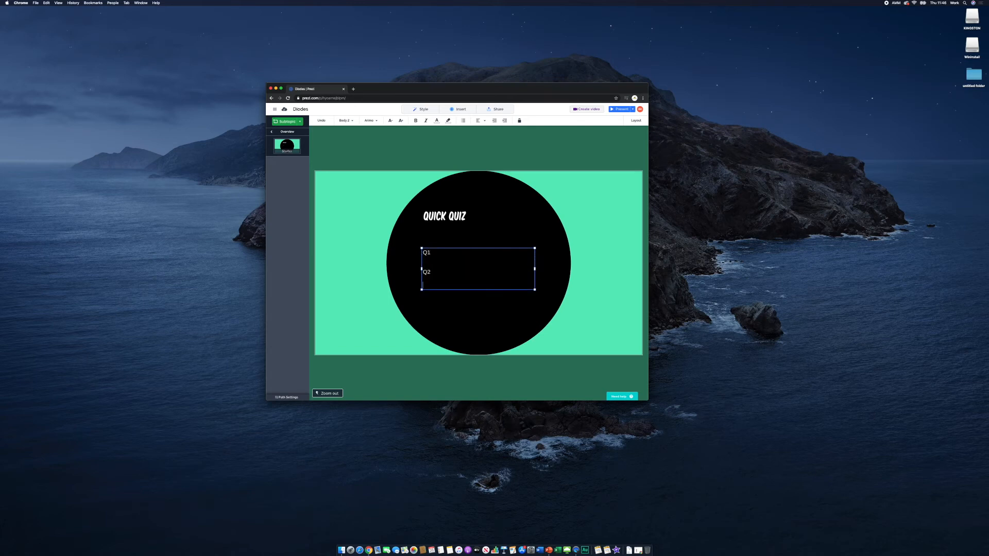
pyautogui.write('Q3')
# Step: Deselect the quiz content and return to the overview of all topics
pyautogui.rightClick(536, 316)
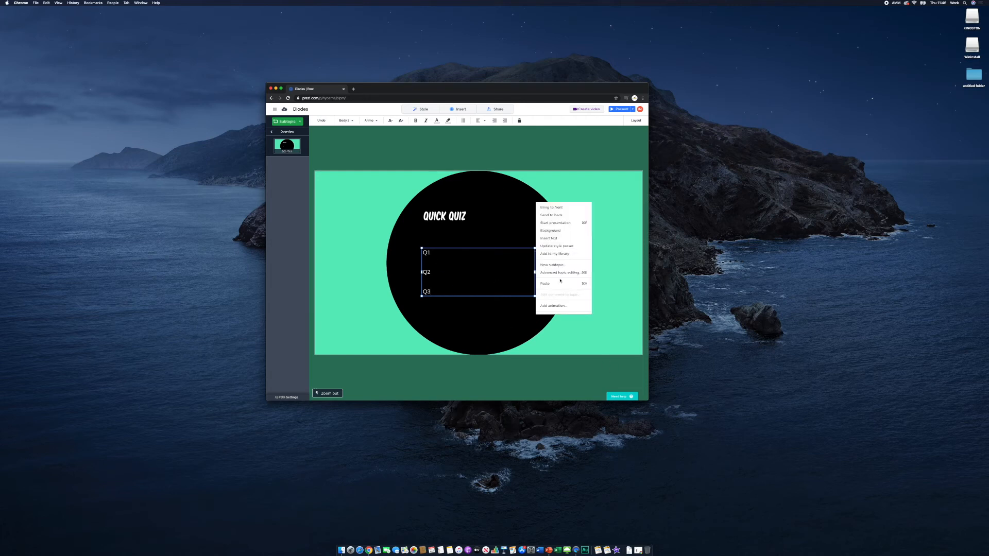
pyautogui.click(279, 151)
pyautogui.rightClick(285, 151)
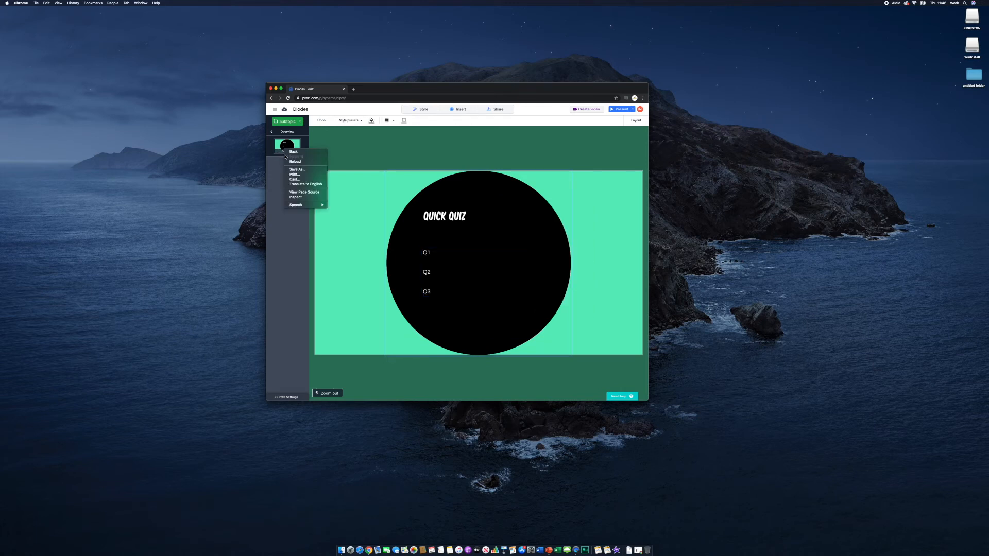
pyautogui.click(277, 177)
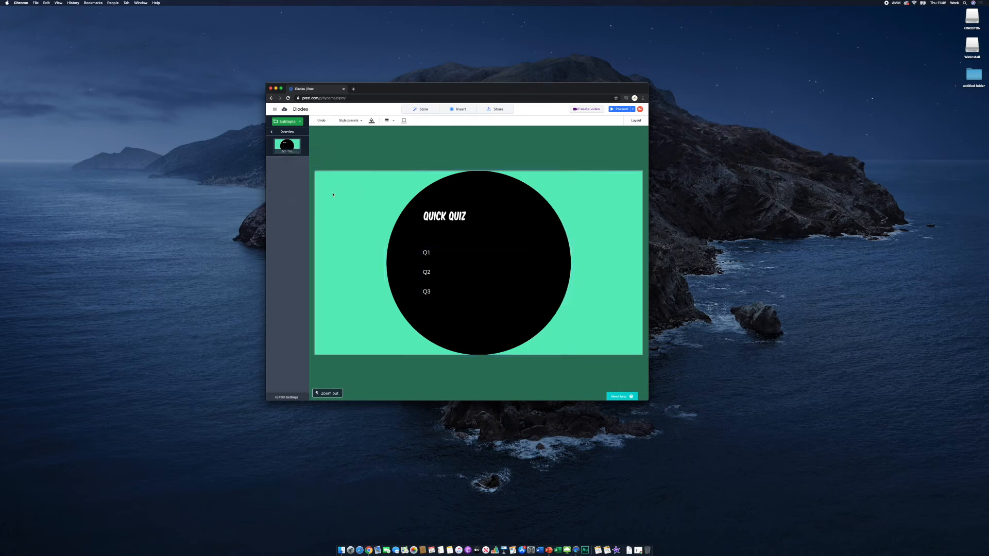
pyautogui.click(287, 132)
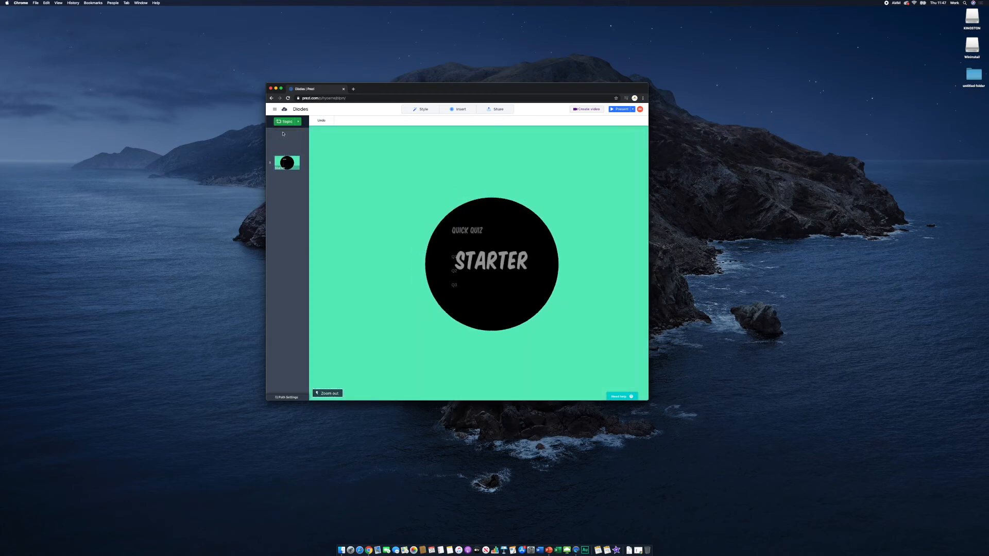
# Step: Set Starter as the presentation's starting point and zoom back into it
pyautogui.rightClick(290, 203)
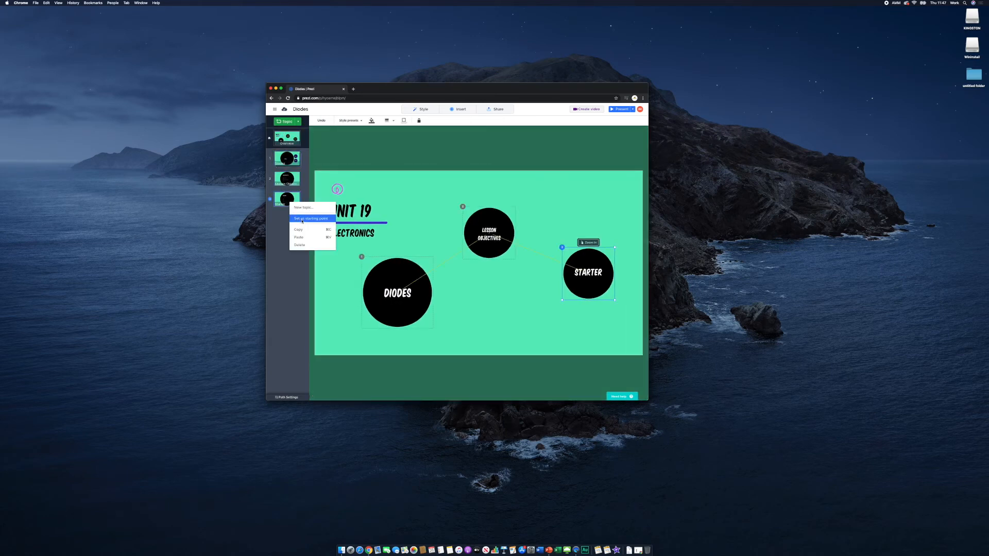
pyautogui.click(301, 219)
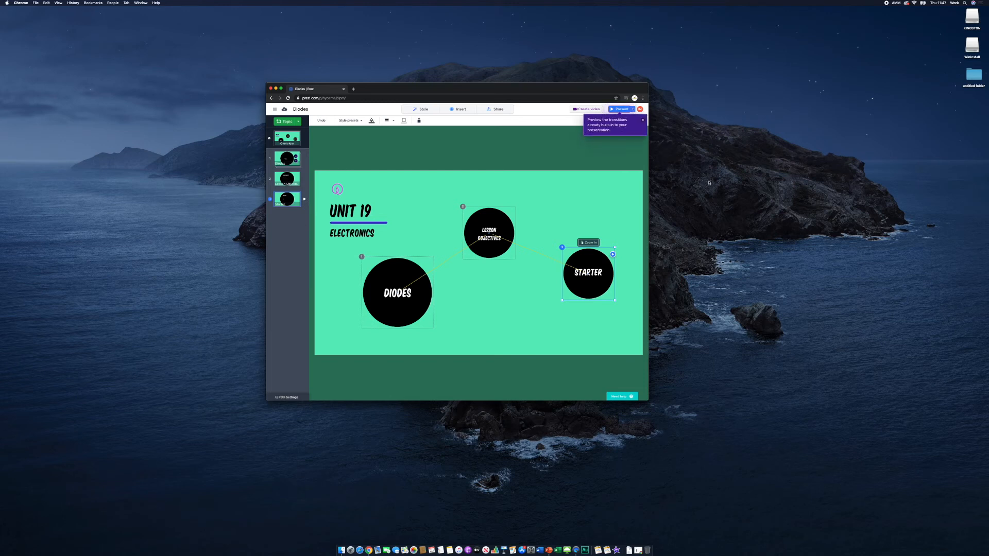
pyautogui.click(606, 282)
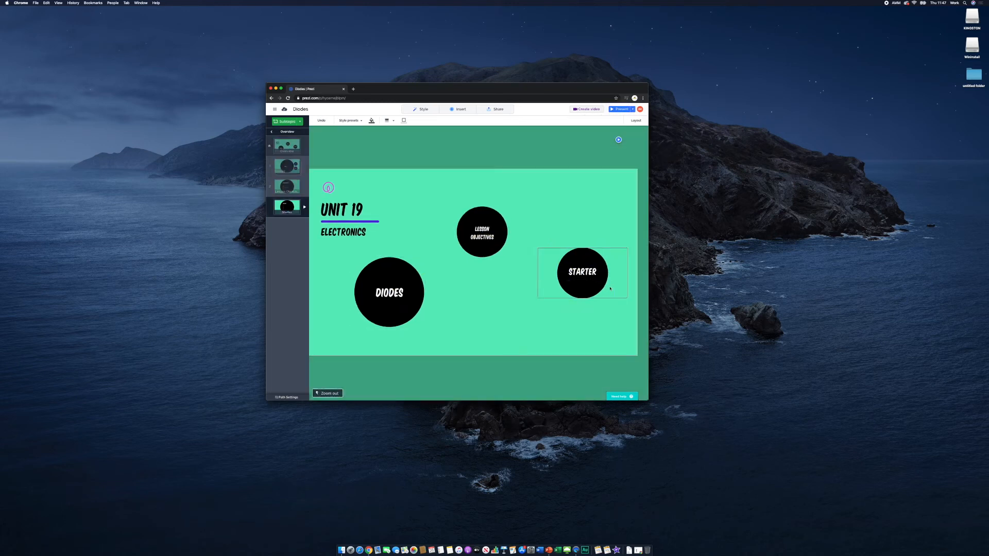
pyautogui.rightClick(536, 269)
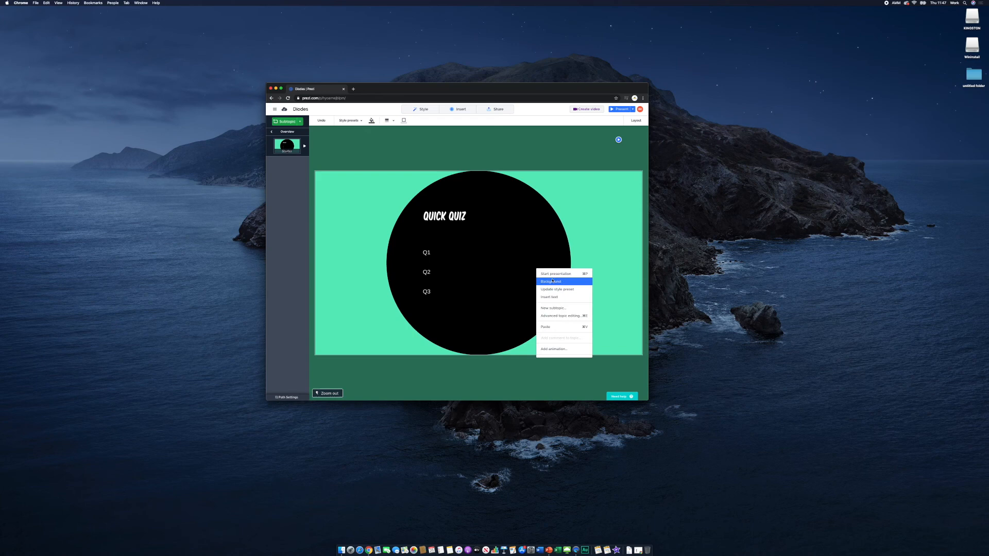
# Step: Add a planet subtopic in Starter titled PRESENTING NEW INFO, with its text size decreased twice
pyautogui.click(566, 308)
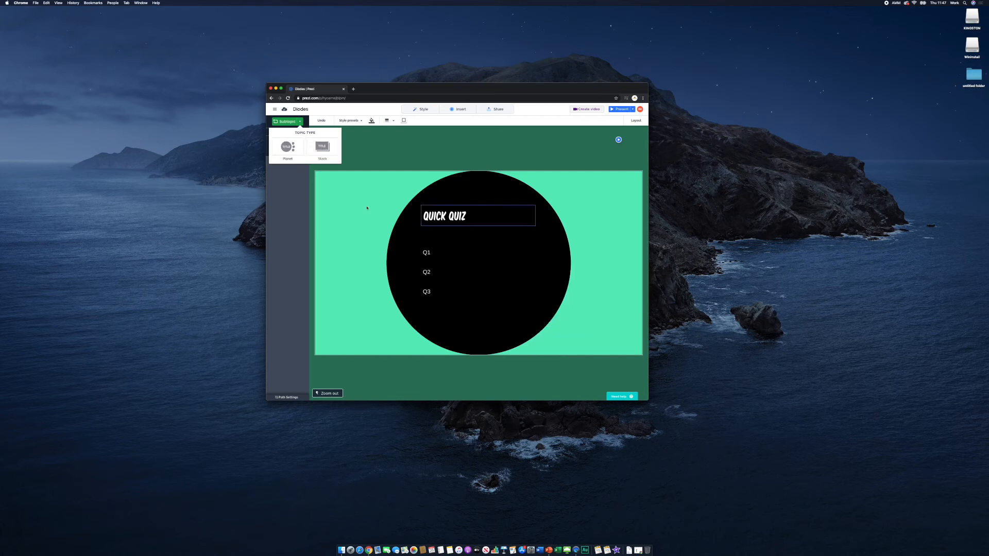
pyautogui.click(287, 147)
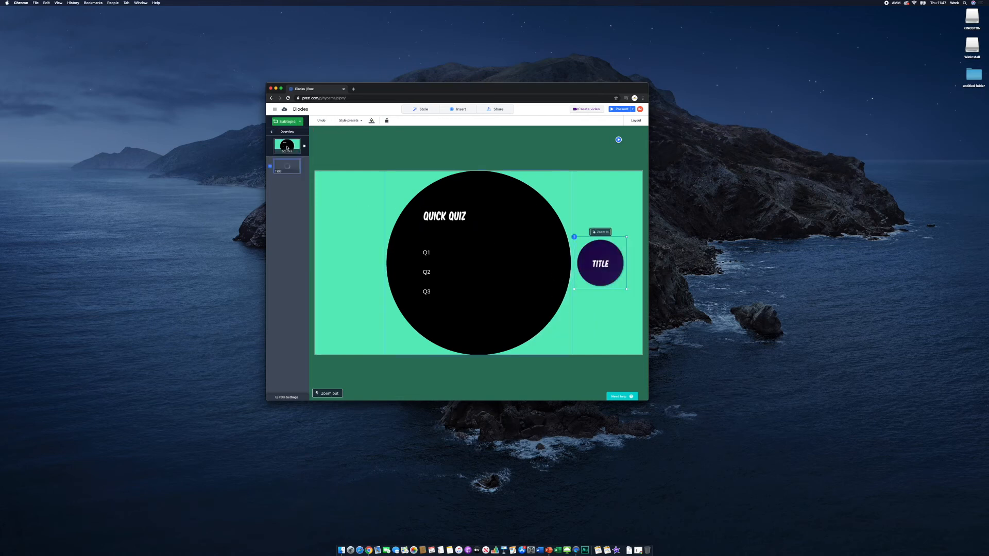
pyautogui.click(600, 266)
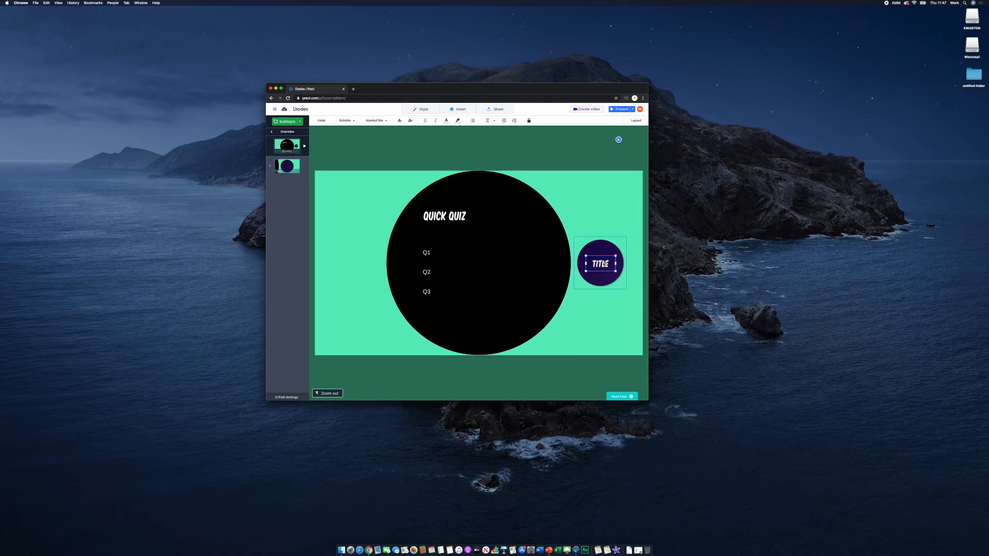
pyautogui.moveTo(606, 263); pyautogui.dragTo(605, 263)
pyautogui.doubleClick(605, 263)
pyautogui.press('BackSpace')
pyautogui.write('Presenting ner')
pyautogui.press('BackSpace')
pyautogui.press('BackSpace')
pyautogui.press('BackSpace')
pyautogui.press('BackSpace')
pyautogui.press('BackSpace')
pyautogui.press('BackSpace')
pyautogui.press('BackSpace')
pyautogui.press('BackSpace')
pyautogui.press('BackSpace')
pyautogui.press('BackSpace')
pyautogui.press('BackSpace')
pyautogui.press('BackSpace')
pyautogui.press('BackSpace')
pyautogui.press('BackSpace')
pyautogui.click(400, 120)
pyautogui.click(400, 121)
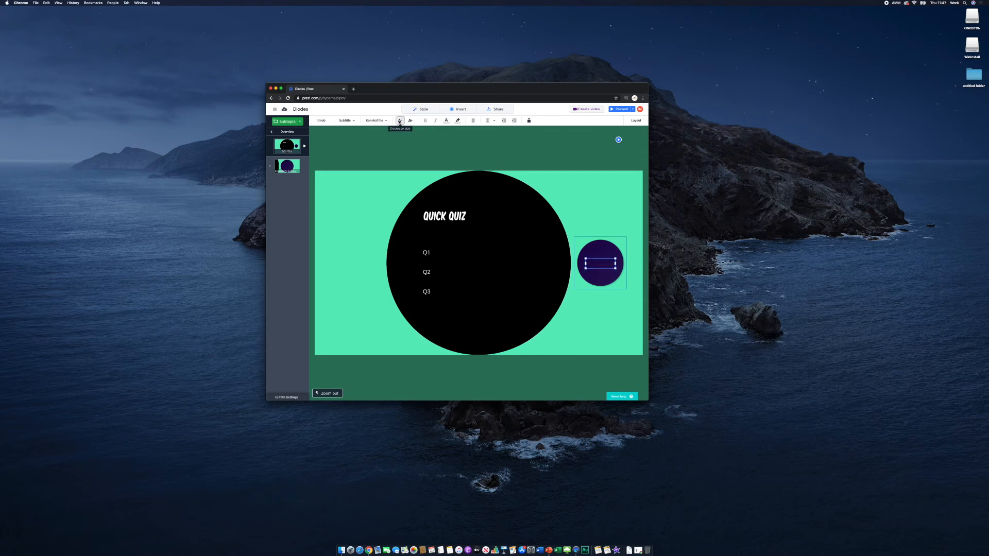
pyautogui.write('PRESENTING NEW INFO')
pyautogui.press('Escape')
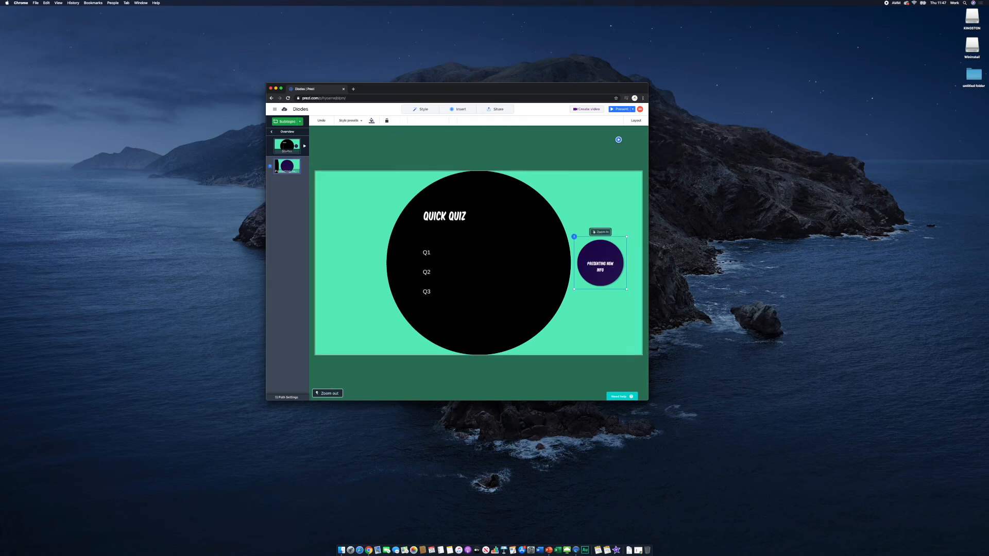
pyautogui.rightClick(546, 288)
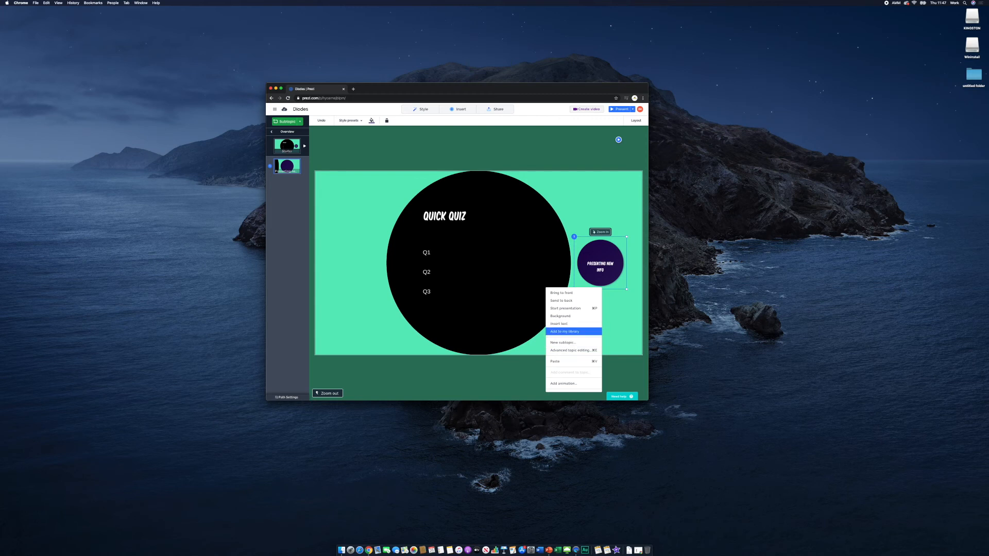
# Step: Add another planet subtopic titled ASSESSMENT, decreasing its text size four times to fit one line
pyautogui.click(562, 343)
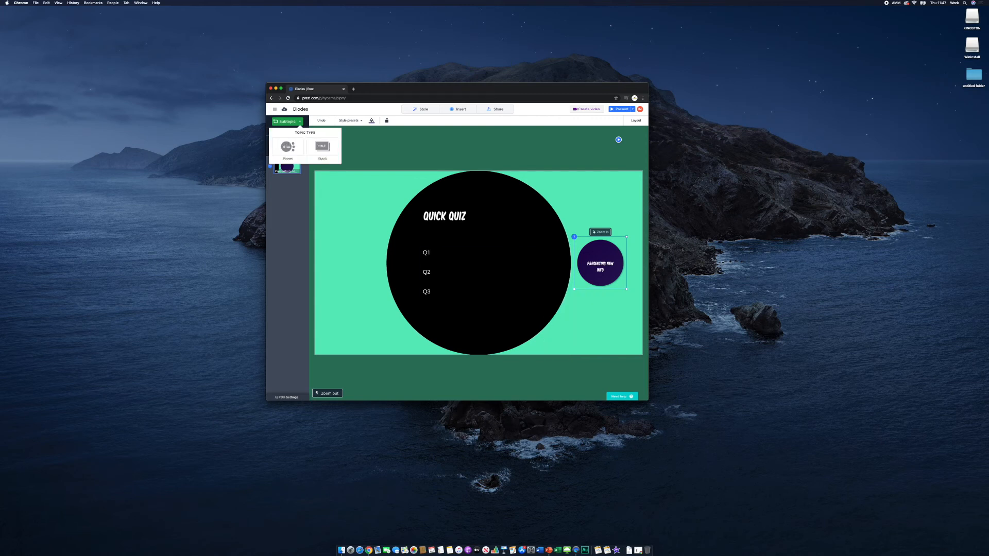
pyautogui.click(287, 147)
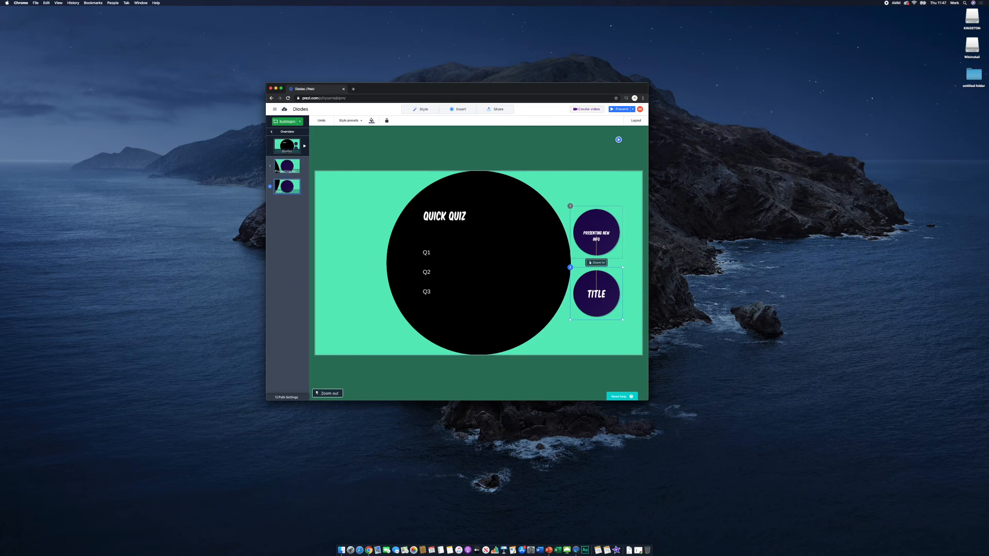
pyautogui.click(596, 294)
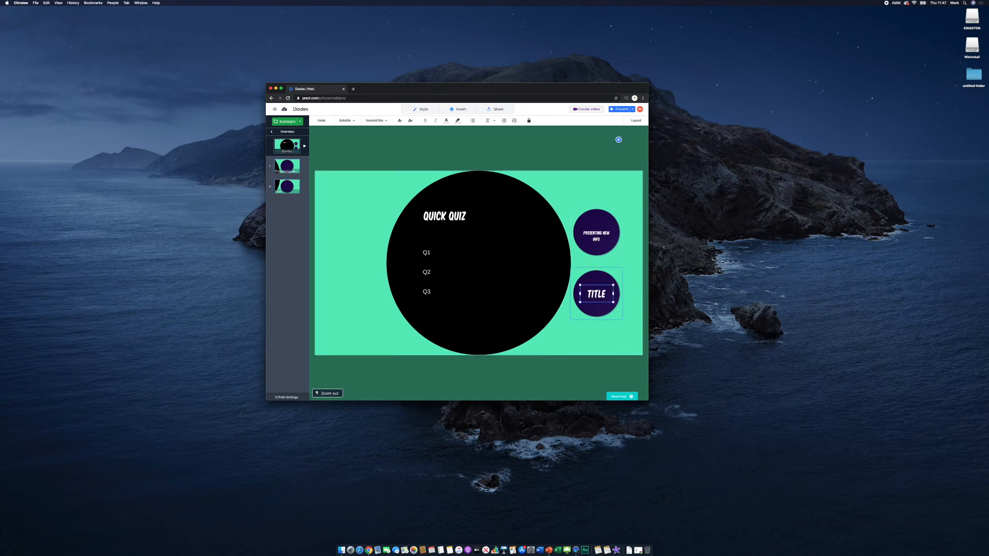
pyautogui.doubleClick(597, 294)
pyautogui.write('ASSESSMENt')
pyautogui.moveTo(606, 311); pyautogui.dragTo(584, 294)
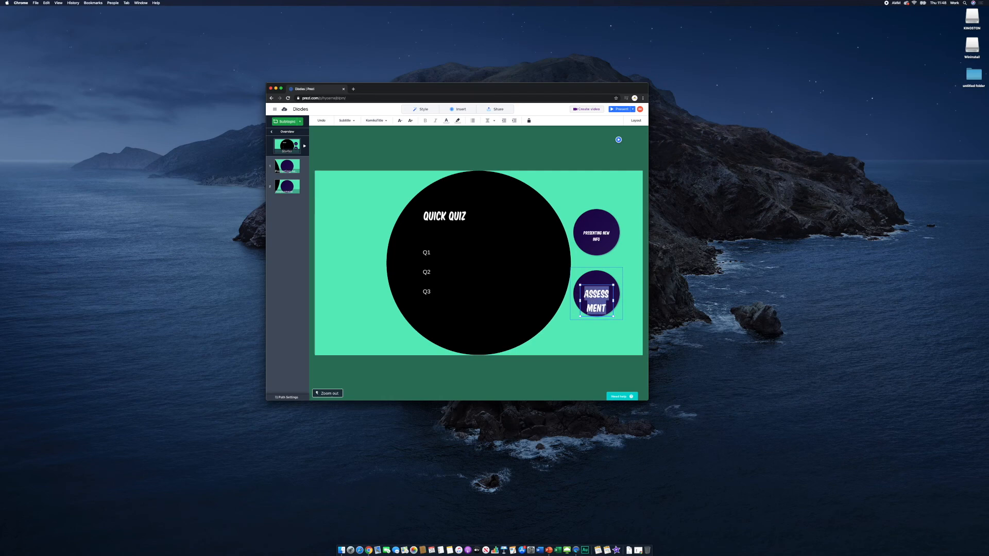
pyautogui.click(401, 121)
pyautogui.click(401, 121)
pyautogui.click(400, 121)
pyautogui.click(400, 121)
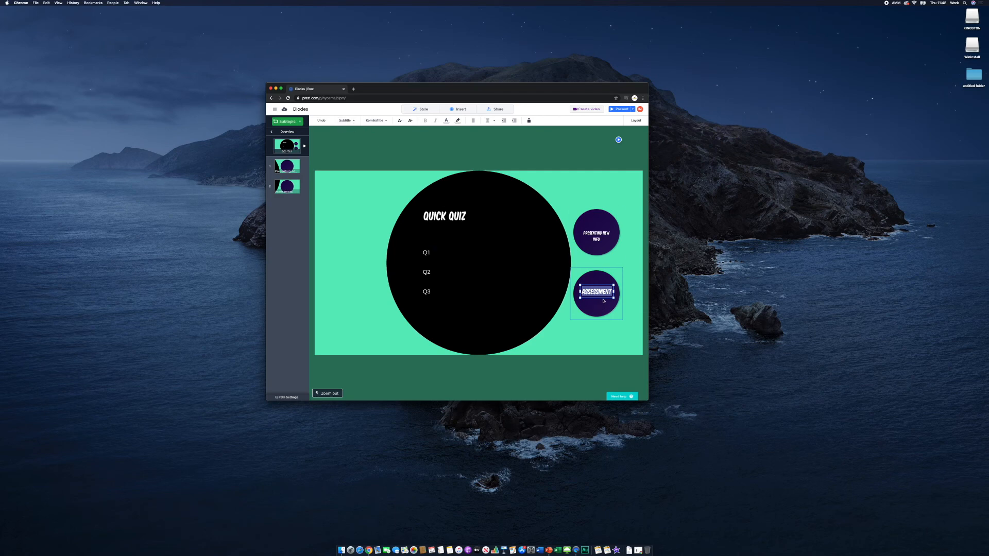
pyautogui.click(610, 336)
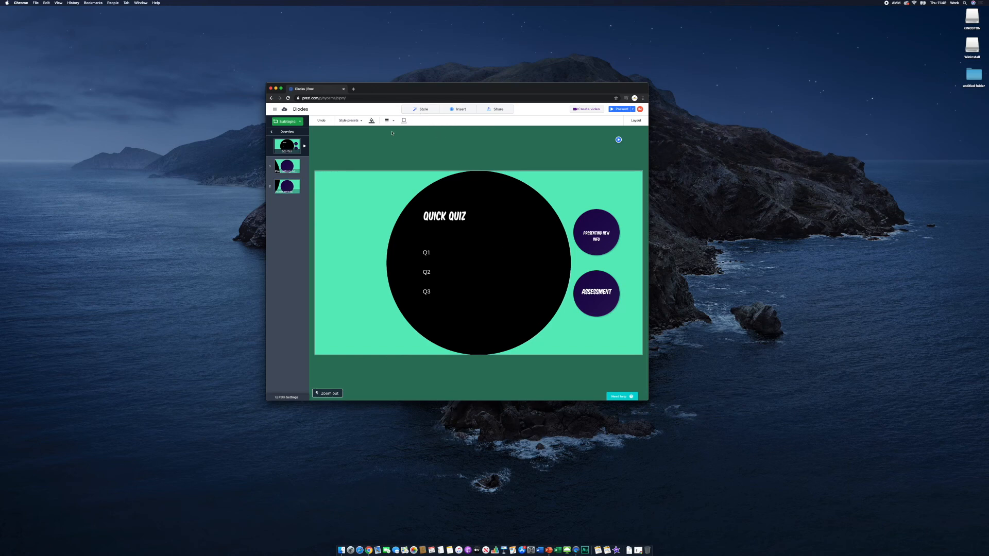
# Step: Add a third planet subtopic below Assessment in the Starter topic
pyautogui.rightClick(531, 290)
pyautogui.rightClick(524, 314)
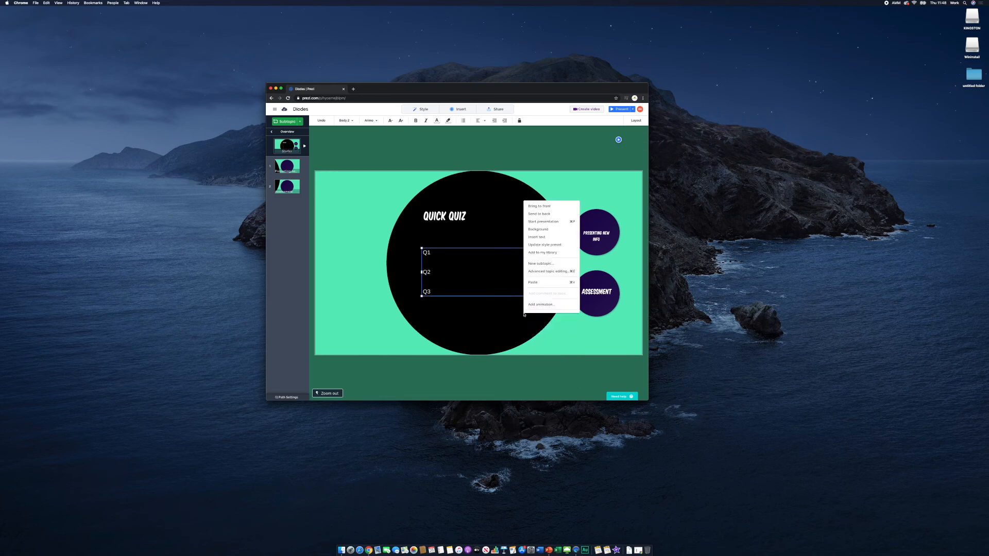
pyautogui.click(519, 325)
pyautogui.rightClick(518, 325)
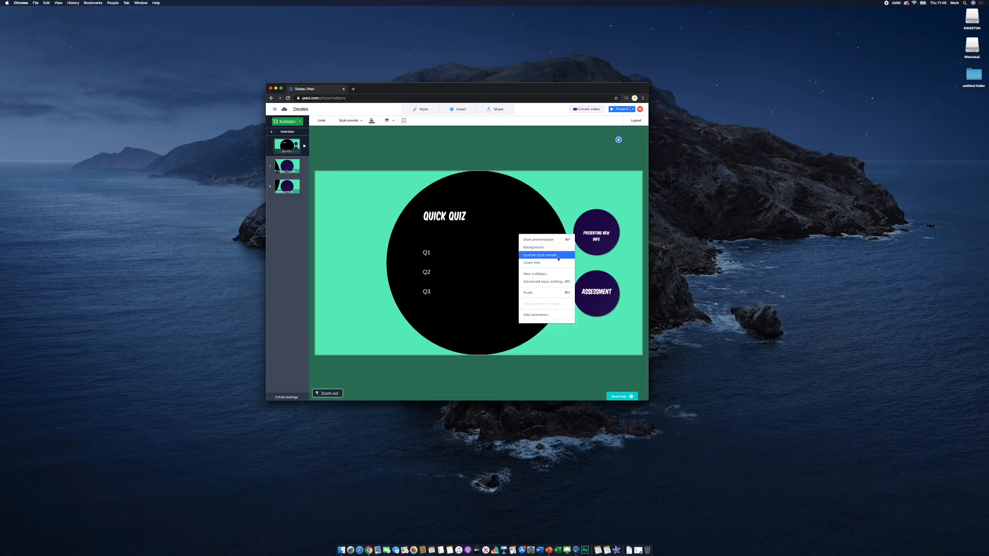
pyautogui.click(541, 274)
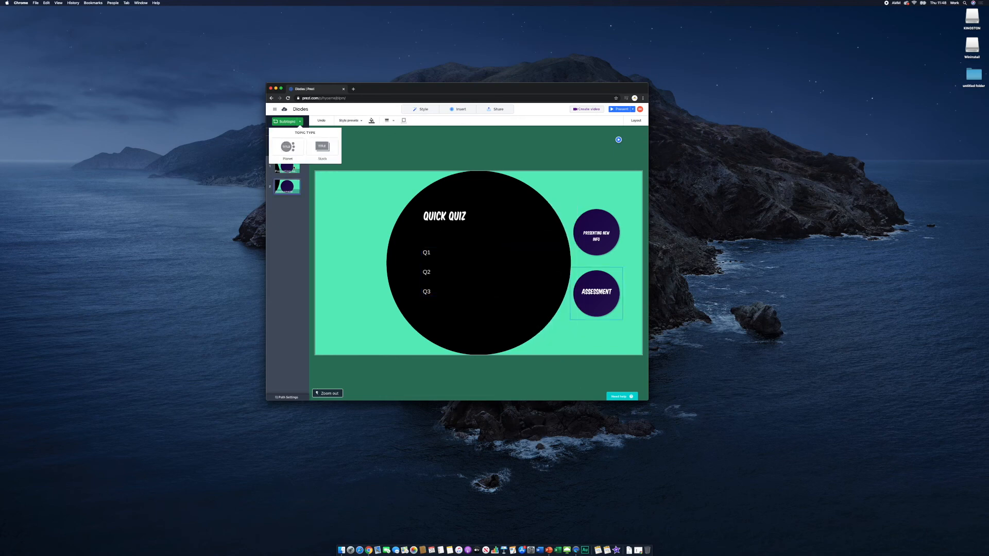
pyautogui.click(287, 147)
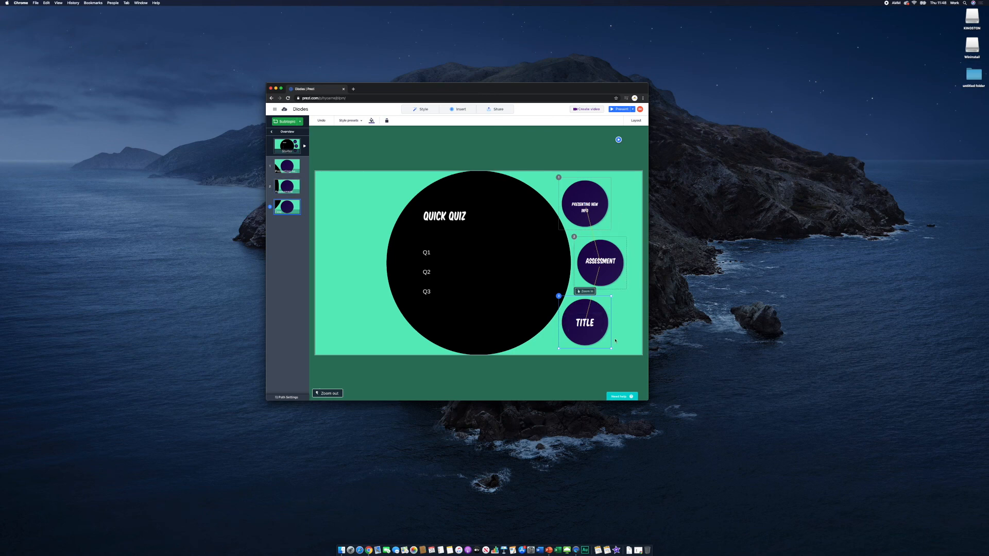
# Step: Title the new subtopic FEEDBACK and decrease its text size three times to fit one line
pyautogui.click(586, 324)
pyautogui.doubleClick(585, 323)
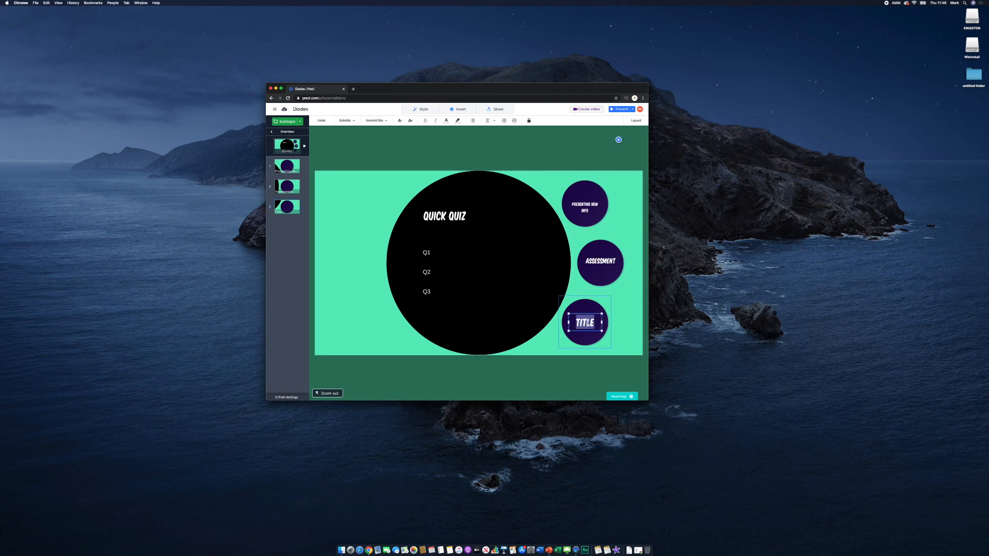
pyautogui.write('Assessment')
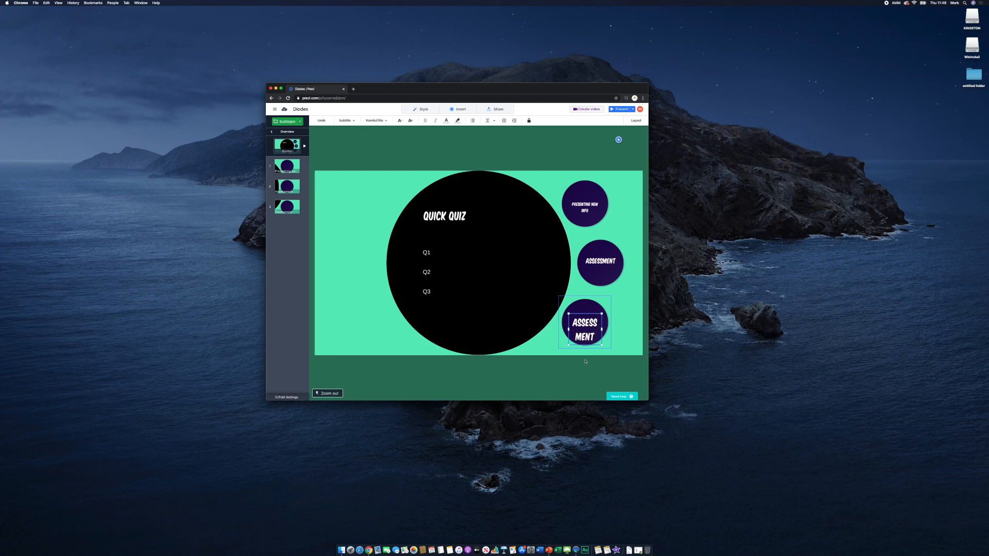
pyautogui.press('BackSpace')
pyautogui.press('BackSpace')
pyautogui.press('BackSpace')
pyautogui.press('BackSpace')
pyautogui.press('BackSpace')
pyautogui.press('BackSpace')
pyautogui.press('BackSpace')
pyautogui.write('FEEDBACK')
pyautogui.press('super+a')
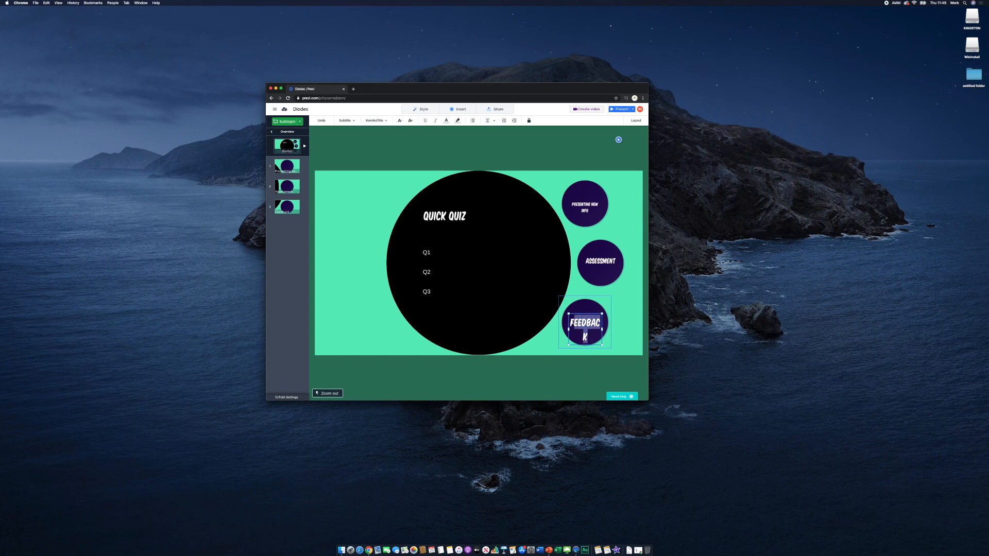
pyautogui.click(400, 121)
pyautogui.click(400, 121)
pyautogui.click(400, 121)
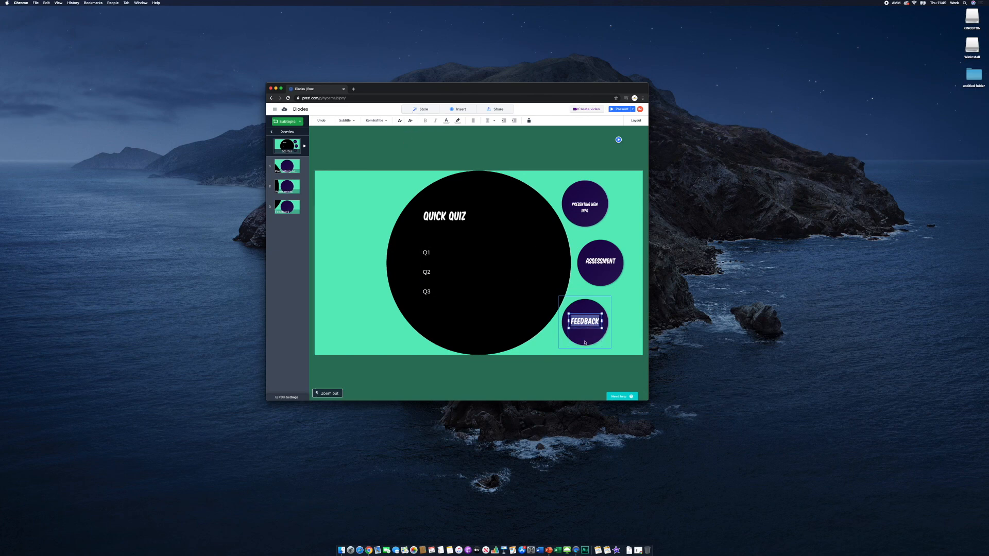
pyautogui.click(583, 359)
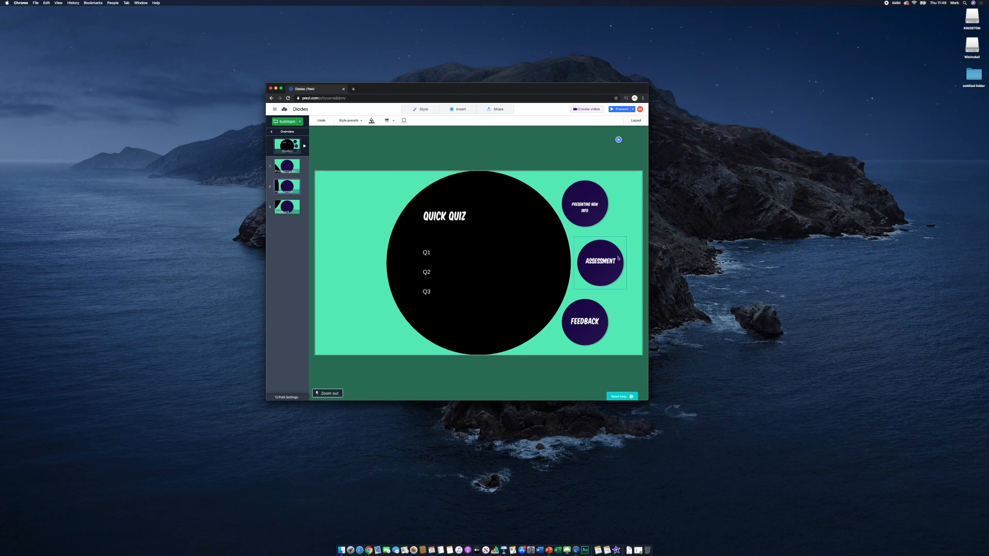
# Step: Inside Presenting New Info, enter heading 'DIODES ARE GREAT!' and body 'No seriously, they are!'
pyautogui.click(607, 208)
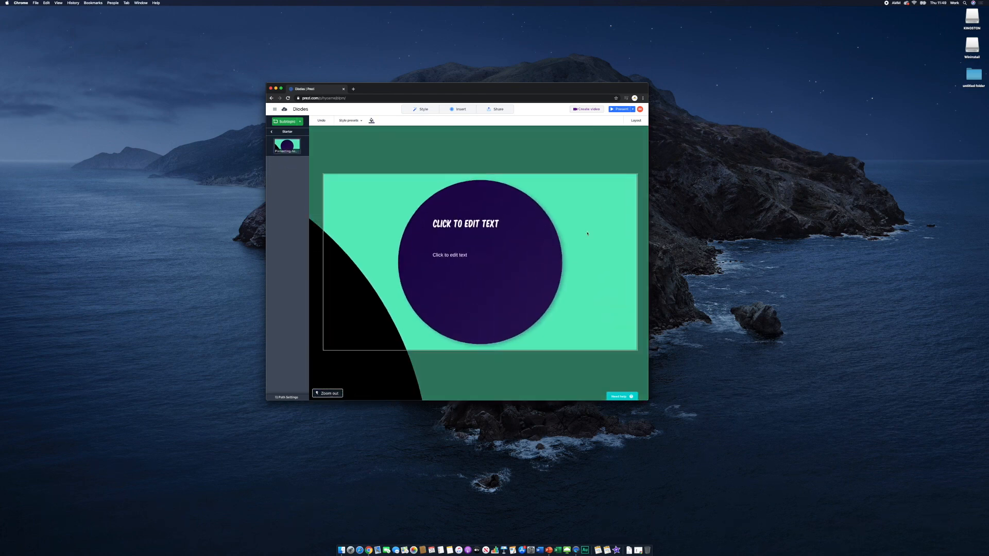
pyautogui.click(476, 223)
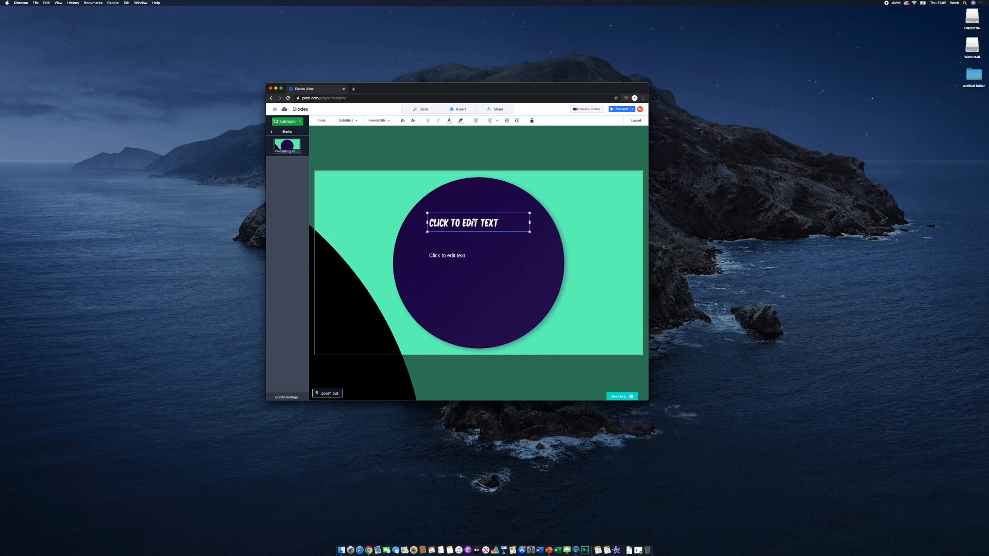
pyautogui.write('DIODES ARE GREAT!')
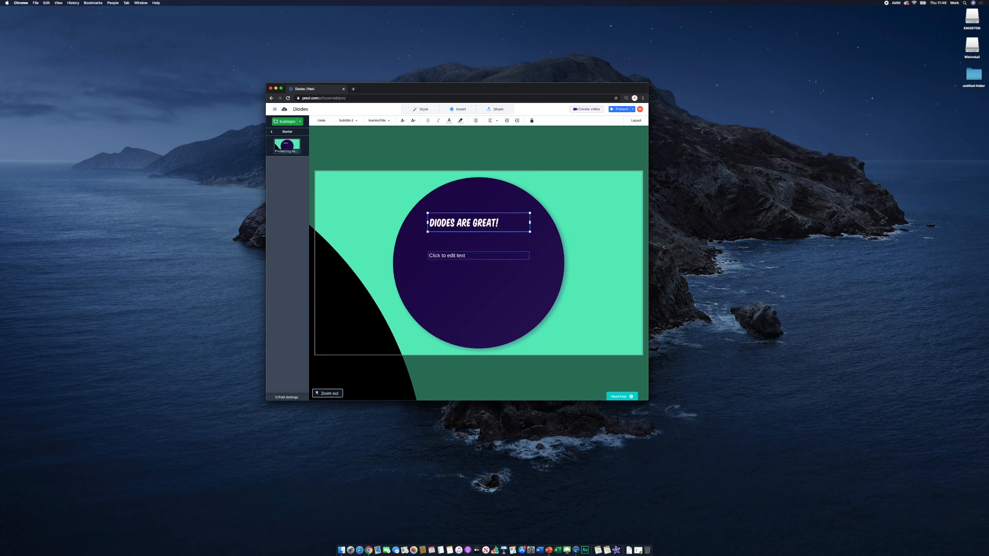
pyautogui.click(471, 255)
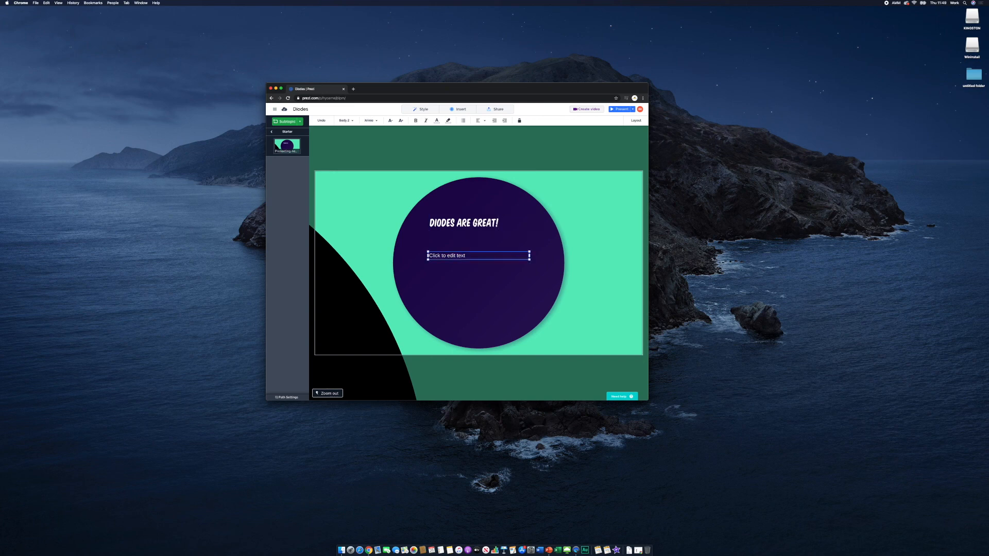
pyautogui.write('No seriously, they are!')
pyautogui.click(568, 275)
pyautogui.rightClick(544, 284)
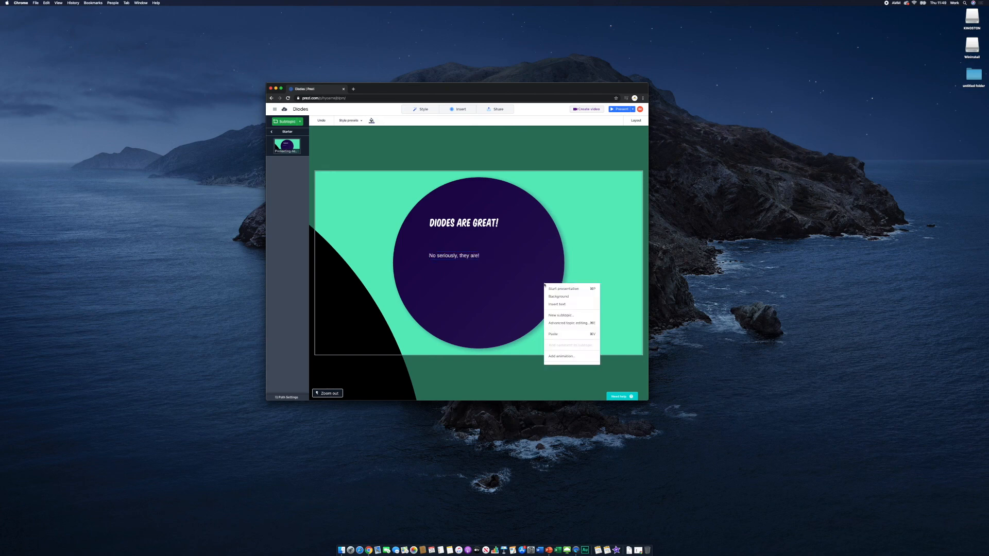
# Step: Add a planet subtopic titled DIODES inside Presenting New Info
pyautogui.click(562, 316)
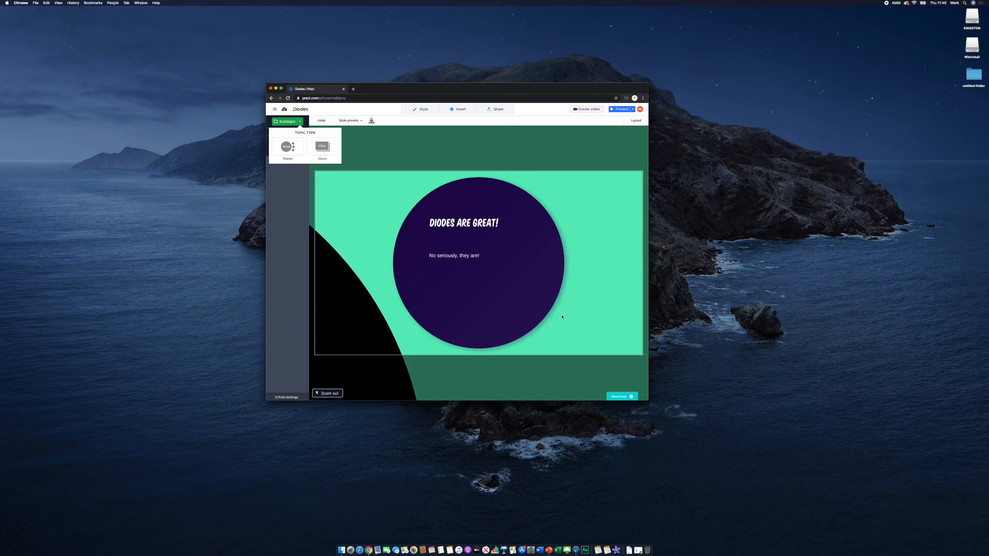
pyautogui.click(294, 152)
pyautogui.click(602, 268)
pyautogui.write('Diodes')
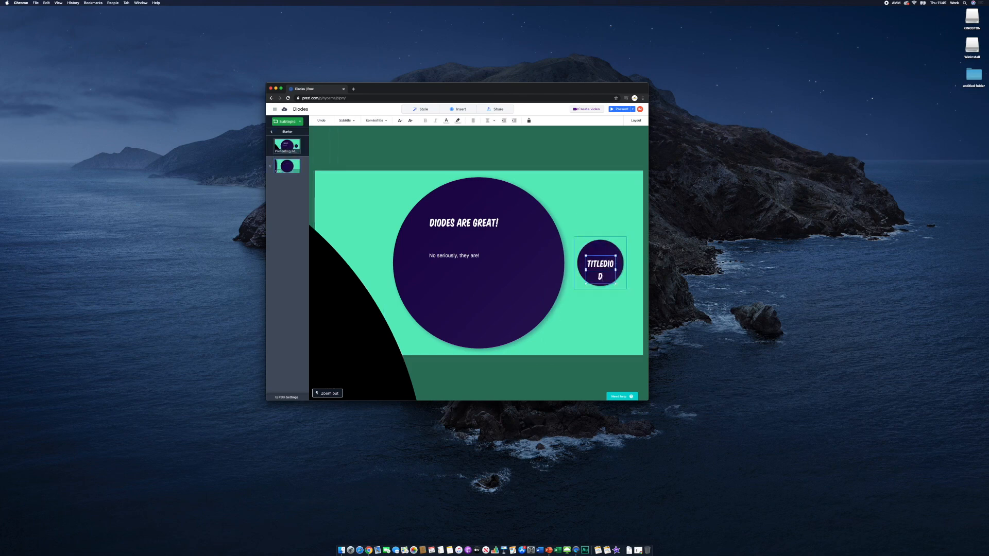
pyautogui.press('BackSpace')
pyautogui.press('BackSpace')
pyautogui.press('BackSpace')
pyautogui.press('BackSpace')
pyautogui.press('BackSpace')
pyautogui.press('BackSpace')
pyautogui.press('BackSpace')
pyautogui.press('BackSpace')
pyautogui.press('BackSpace')
pyautogui.press('BackSpace')
pyautogui.press('BackSpace')
pyautogui.write('Diodes')
pyautogui.click(588, 319)
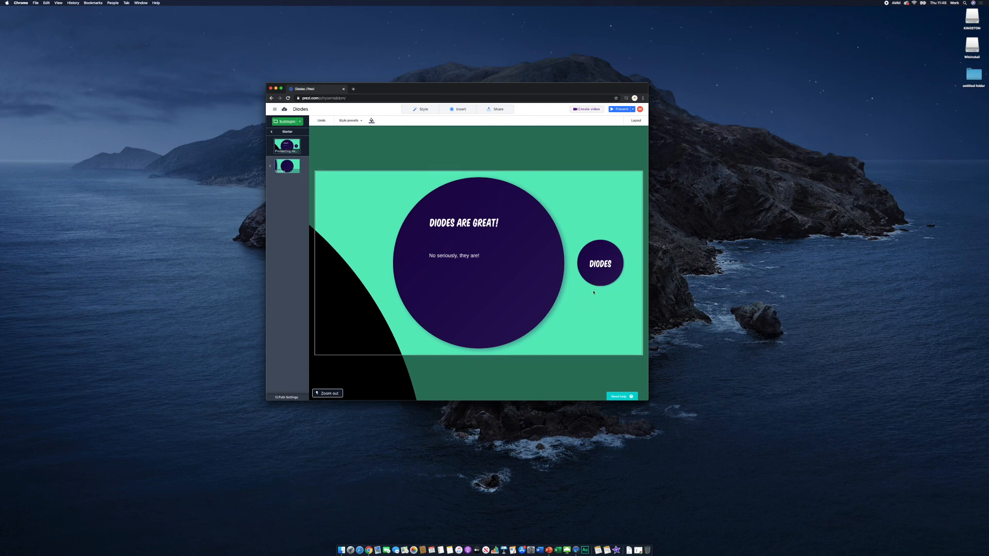
# Step: Add a second planet subtopic titled OTHER below DIODES
pyautogui.rightClick(550, 293)
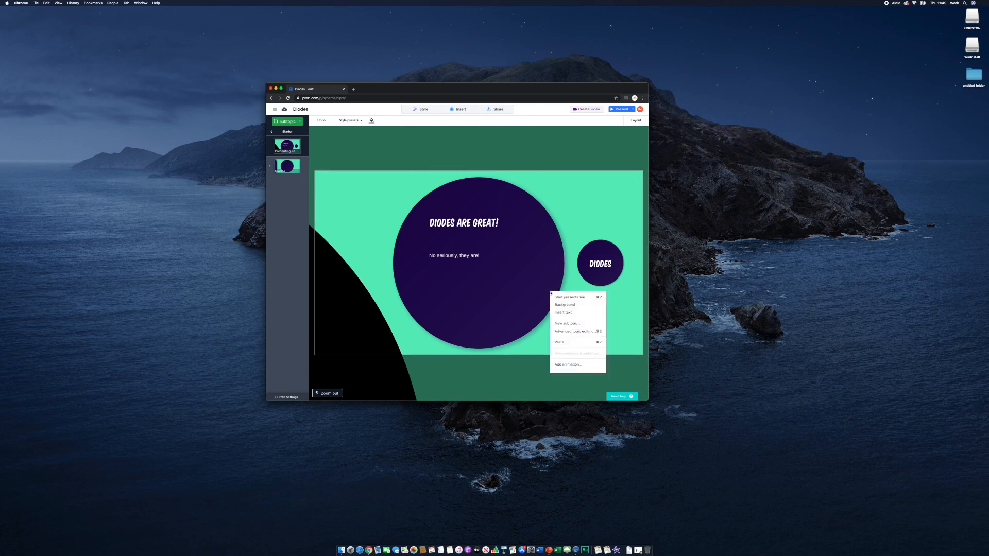
pyautogui.click(569, 325)
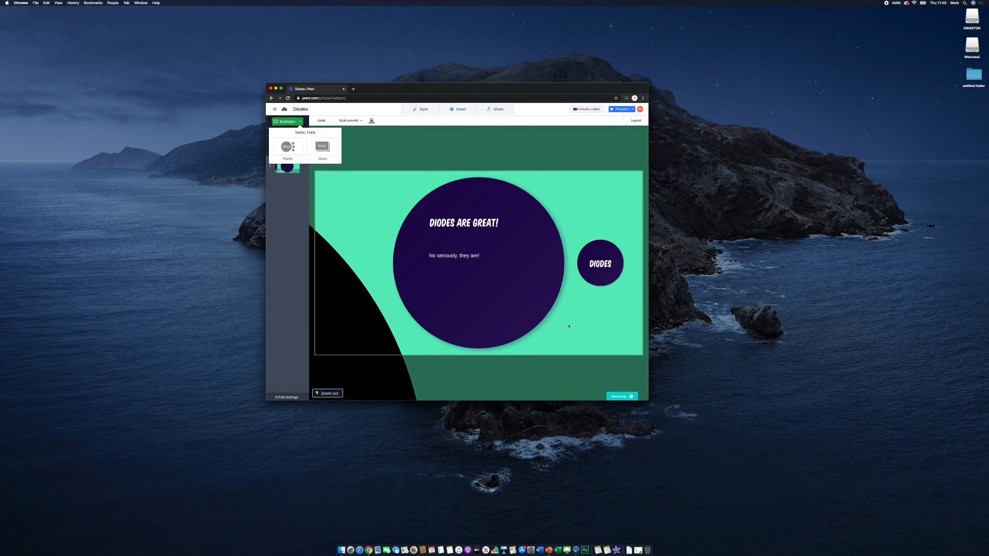
pyautogui.click(291, 149)
pyautogui.click(598, 295)
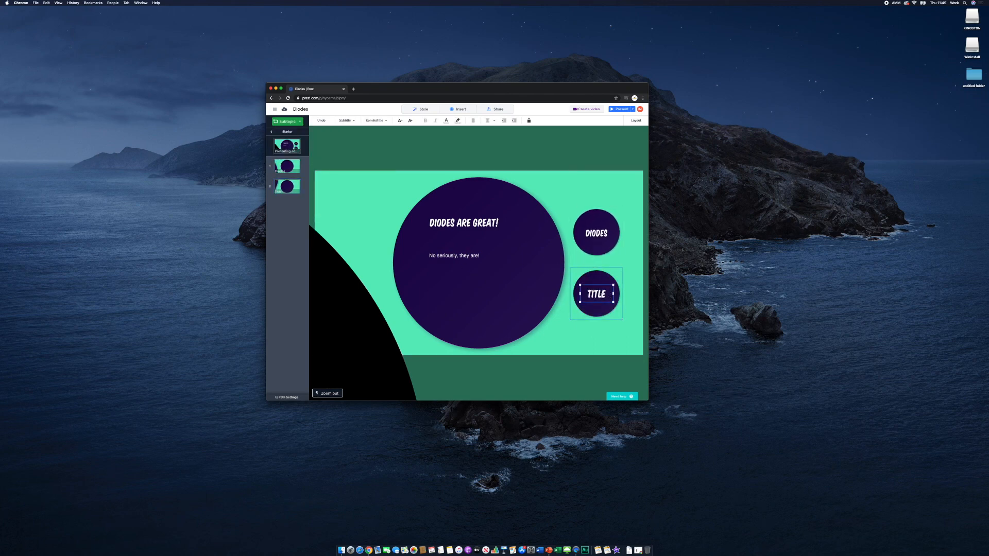
pyautogui.press('BackSpace')
pyautogui.press('BackSpace')
pyautogui.press('BackSpace')
pyautogui.press('BackSpace')
pyautogui.press('BackSpace')
pyautogui.write('OTHER')
# Step: Zoom into DIODES and begin its heading with 'SEE, THEY AR'
pyautogui.click(596, 251)
pyautogui.click(487, 227)
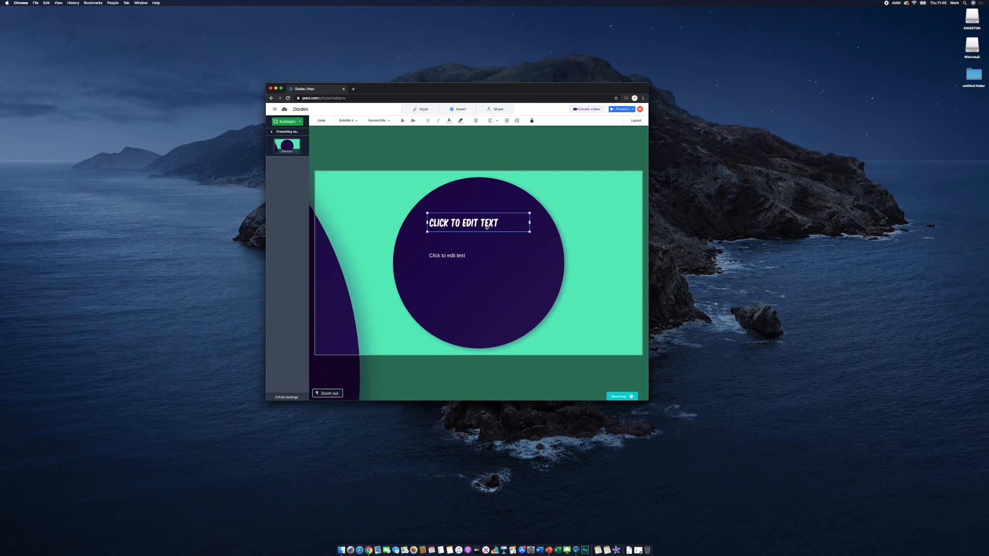
pyautogui.write('SEE, THEY A')
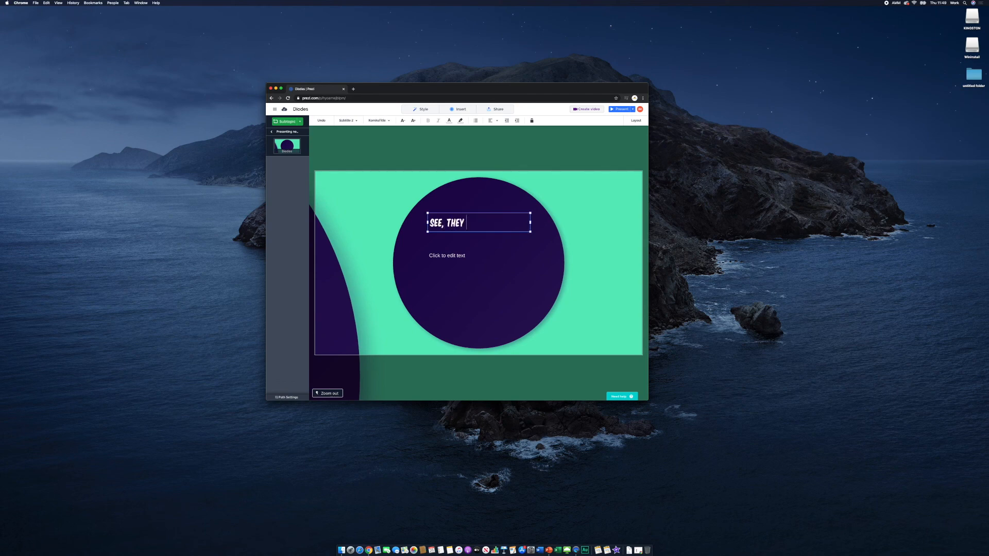